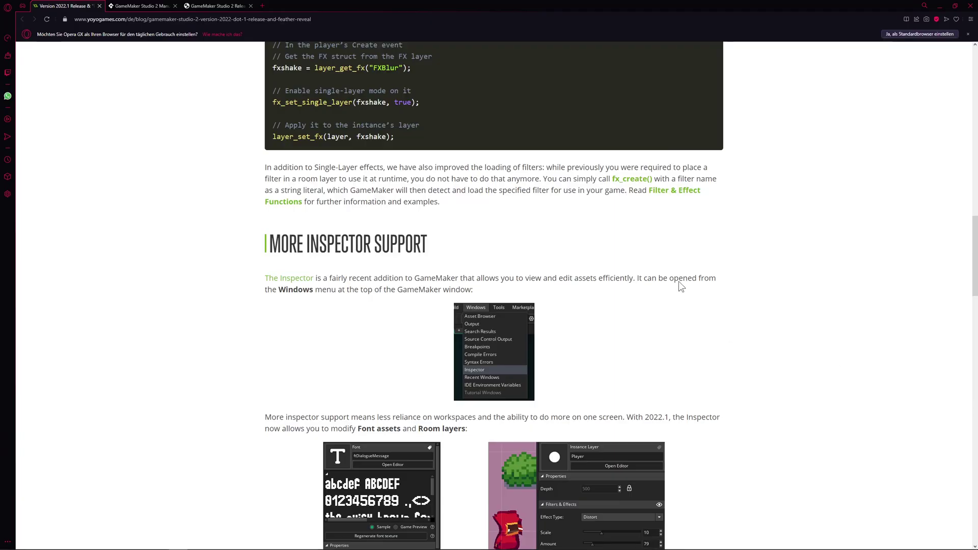
Scroll to the top of the Version 2022.1 Release & Feather Reveal blog post in Opera GX
{"action": "scroll", "coordinate": [651, 271], "scroll_direction": "up", "scroll_amount": 15}
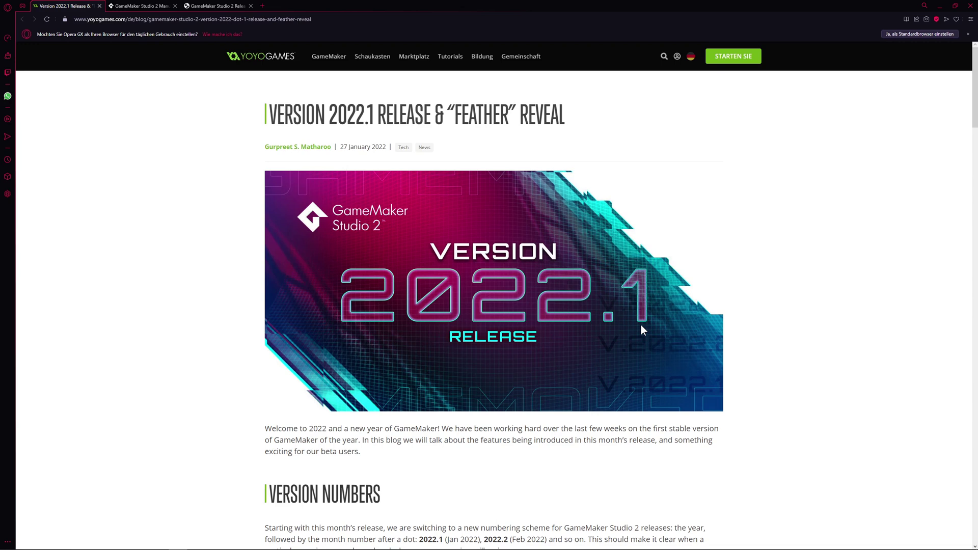
Scroll down the post to the Single-Layer Filter/Effects section and its OFF/ON comparison images
{"action": "scroll", "coordinate": [641, 327], "scroll_direction": "down", "scroll_amount": 2}
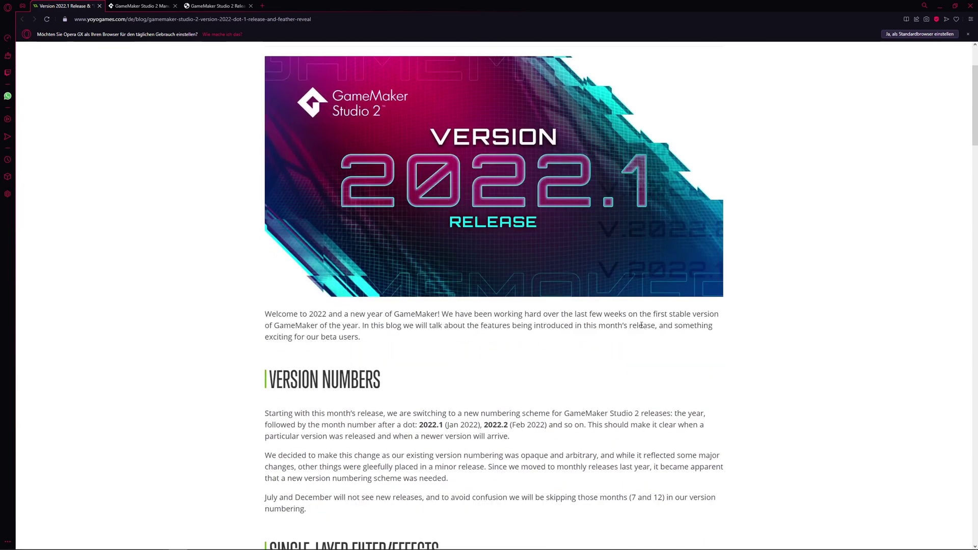
{"action": "scroll", "coordinate": [641, 327], "scroll_direction": "down", "scroll_amount": 2}
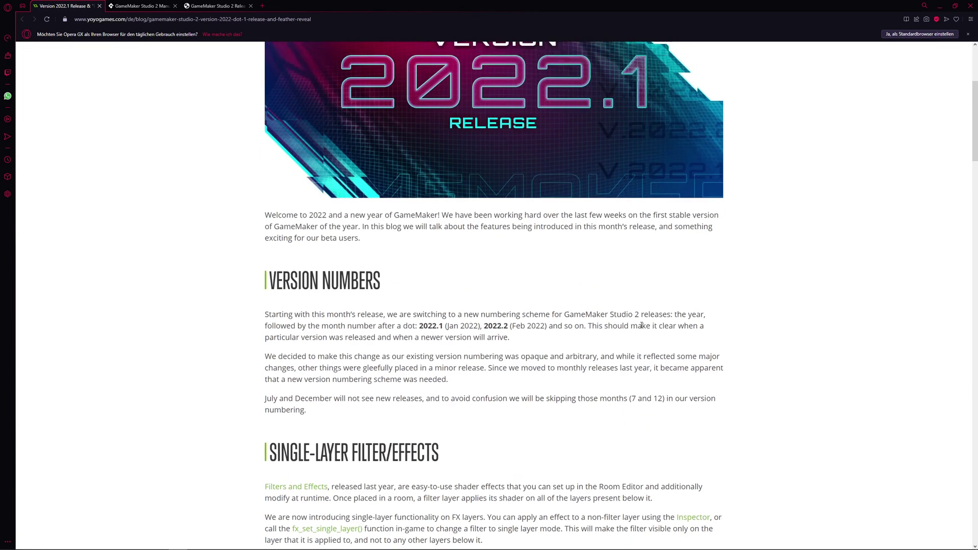
{"action": "scroll", "coordinate": [642, 325], "scroll_direction": "up", "scroll_amount": 4}
{"action": "scroll", "coordinate": [642, 327], "scroll_direction": "down", "scroll_amount": 2}
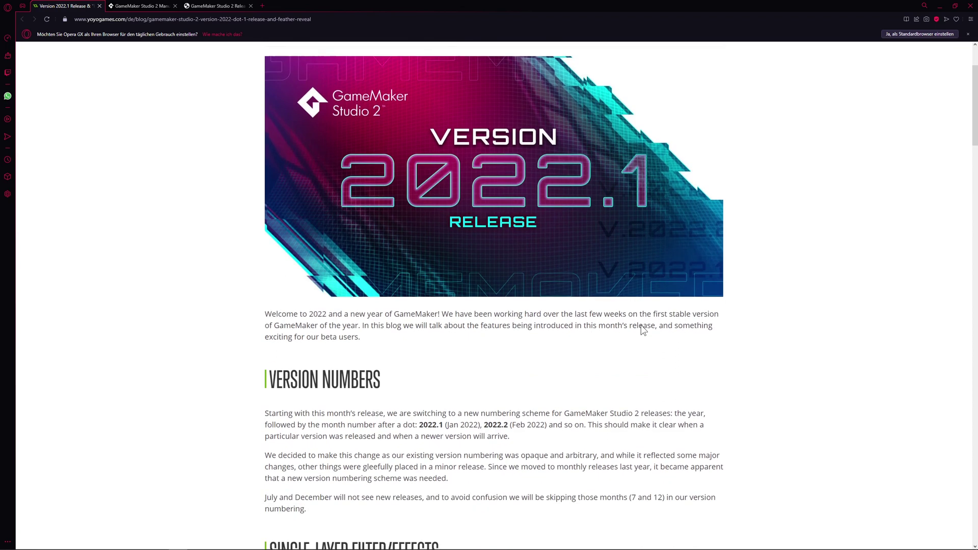
{"action": "scroll", "coordinate": [418, 306], "scroll_direction": "down", "scroll_amount": 2}
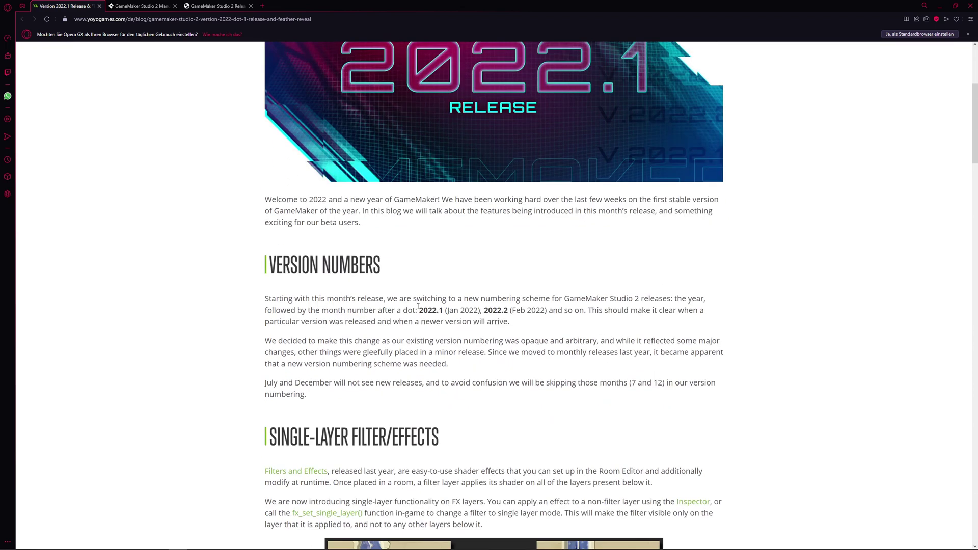
{"action": "scroll", "coordinate": [407, 305], "scroll_direction": "down", "scroll_amount": 3}
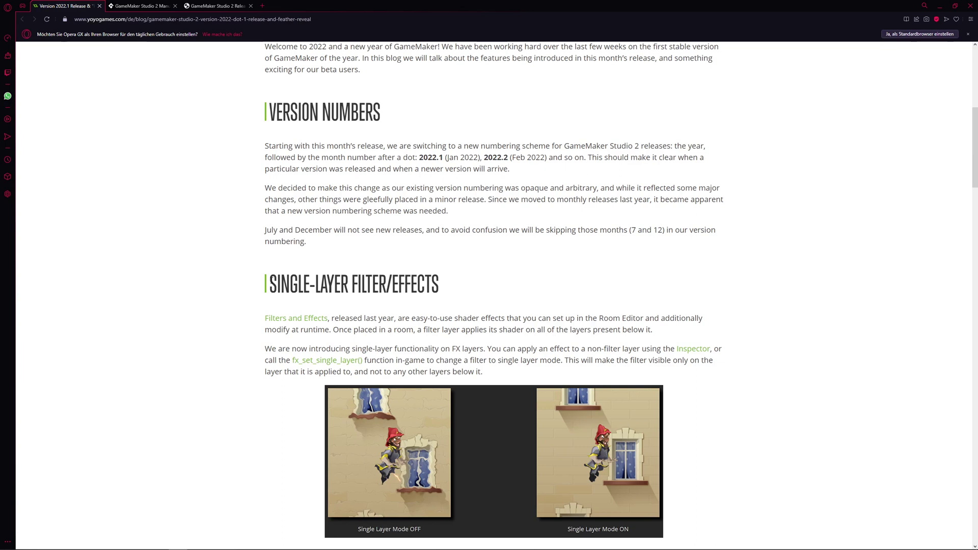
Highlight the SINGLE-LAYER FILTER/EFFECTS heading twice, clearing the selection each time
{"action": "left_click_drag", "start_coordinate": [270, 280], "coordinate": [462, 287]}
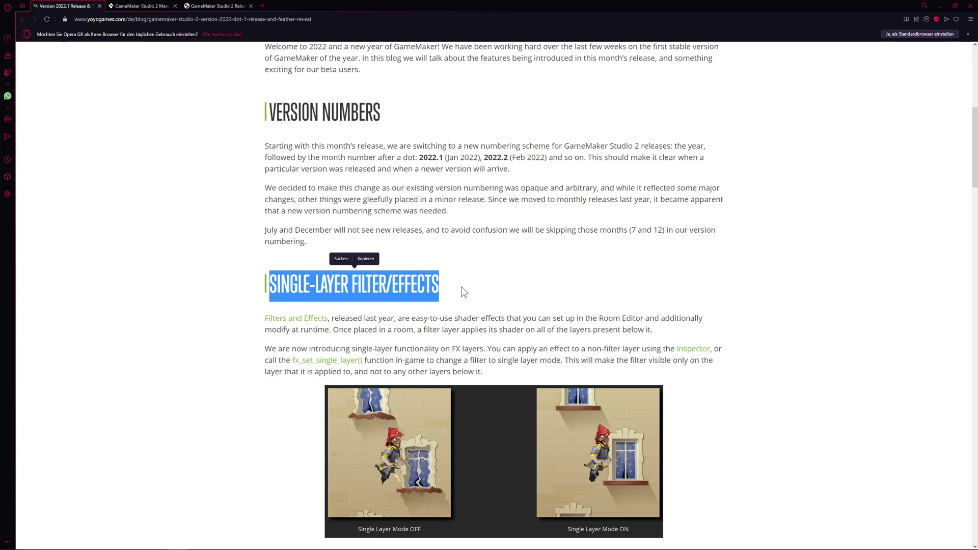
{"action": "left_click", "coordinate": [463, 292]}
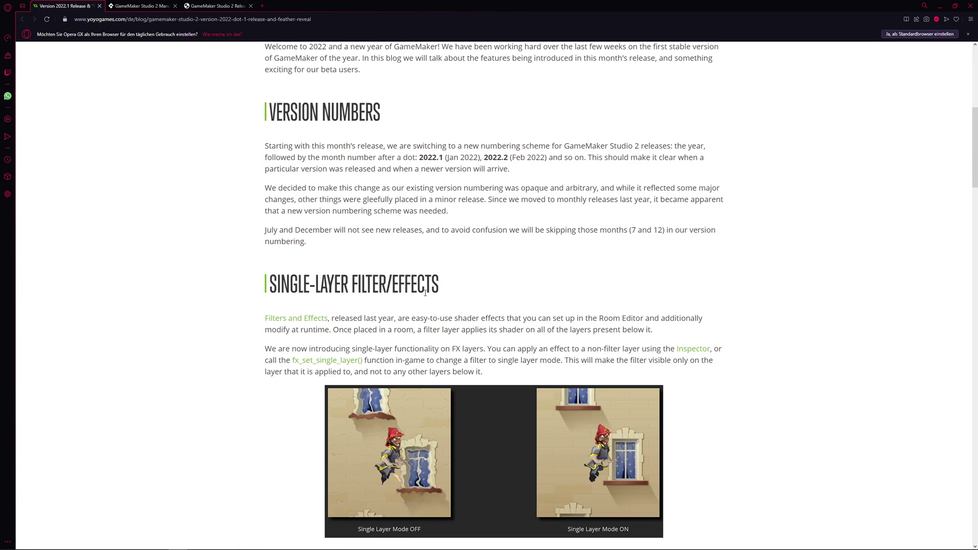
{"action": "left_click_drag", "start_coordinate": [272, 280], "coordinate": [463, 280]}
{"action": "left_click", "coordinate": [421, 278]}
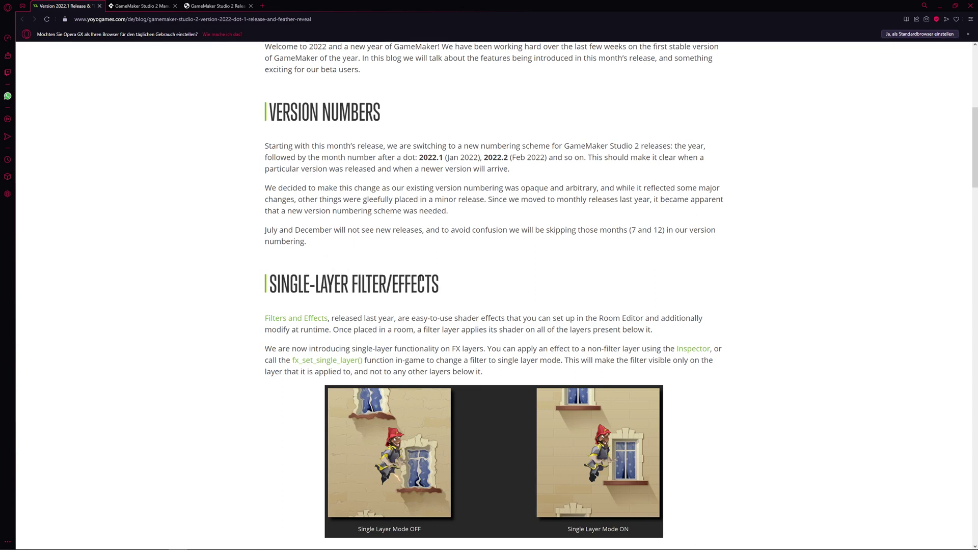
Scroll past More Inspector Support, highlighting headings including COLLISION SYSTEM CHANGES
{"action": "scroll", "coordinate": [439, 278], "scroll_direction": "down", "scroll_amount": 15}
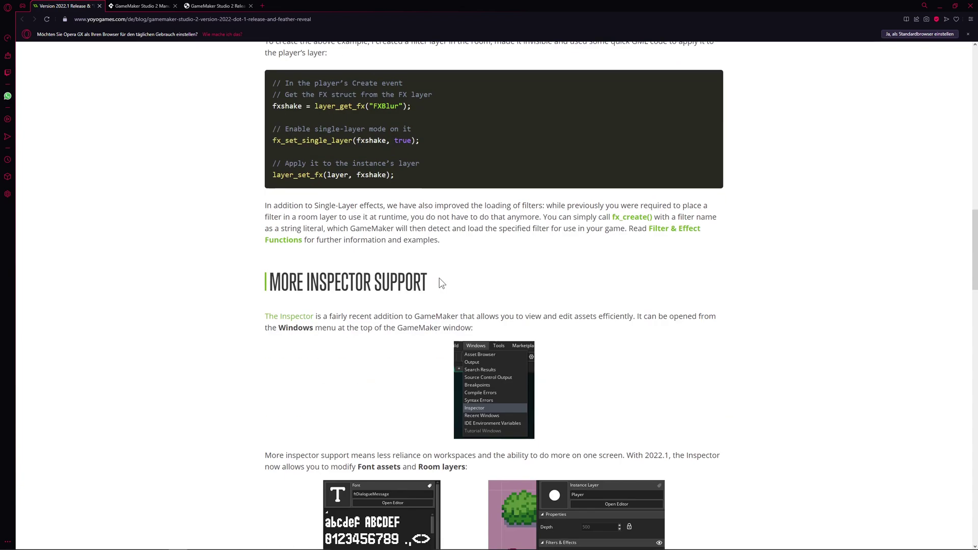
{"action": "left_click_drag", "start_coordinate": [308, 169], "coordinate": [478, 170]}
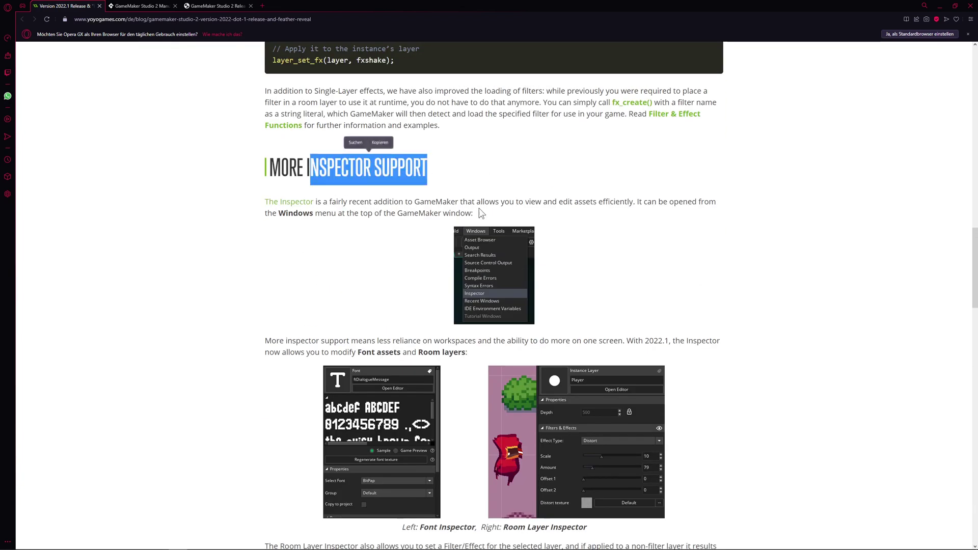
{"action": "scroll", "coordinate": [450, 281], "scroll_direction": "down", "scroll_amount": 4}
{"action": "scroll", "coordinate": [450, 280], "scroll_direction": "down", "scroll_amount": 4}
{"action": "left_click_drag", "start_coordinate": [268, 219], "coordinate": [508, 217]}
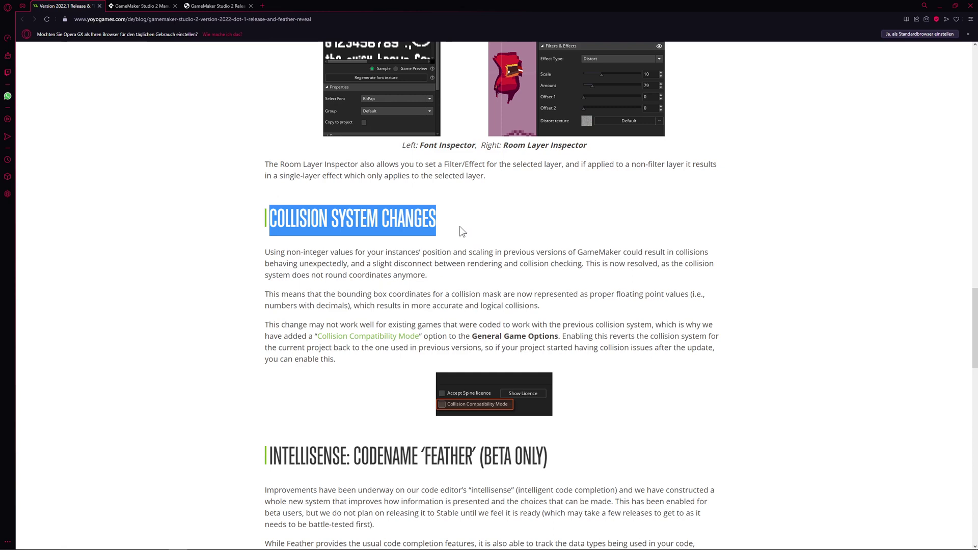
{"action": "left_click", "coordinate": [388, 219]}
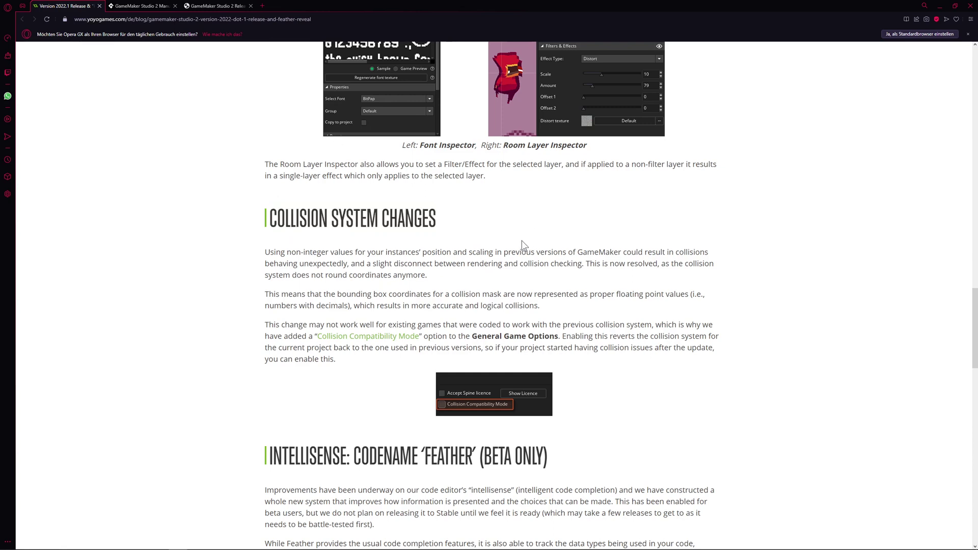
Highlight the Feather beta heading twice, then scroll back up to the fxshake code block
{"action": "scroll", "coordinate": [522, 241], "scroll_direction": "down", "scroll_amount": 2}
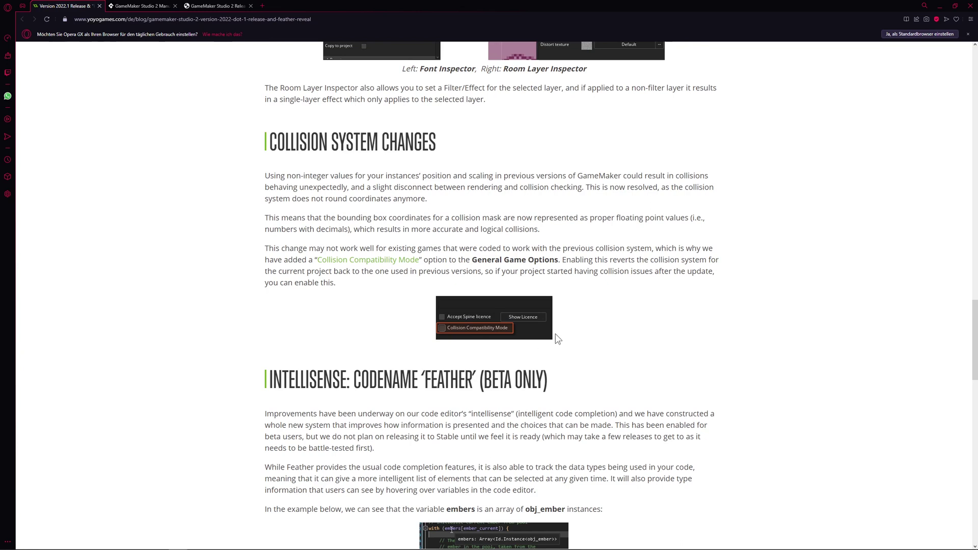
{"action": "scroll", "coordinate": [558, 339], "scroll_direction": "down", "scroll_amount": 3}
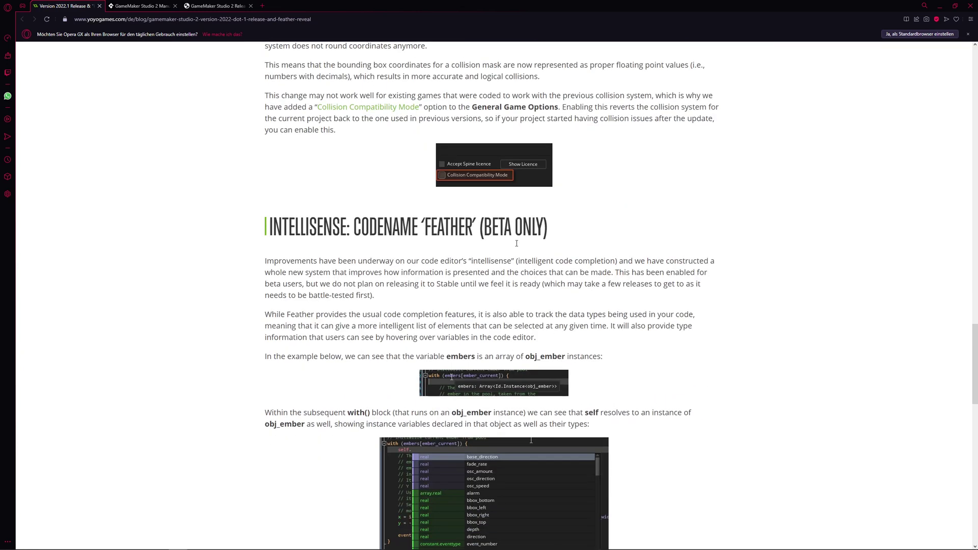
{"action": "scroll", "coordinate": [517, 244], "scroll_direction": "down", "scroll_amount": 1}
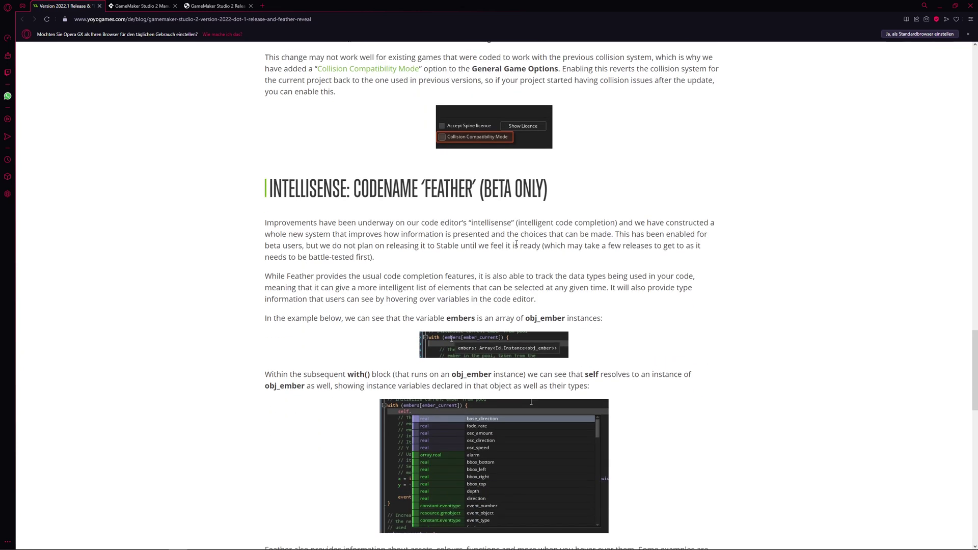
{"action": "left_click_drag", "start_coordinate": [359, 190], "coordinate": [580, 199]}
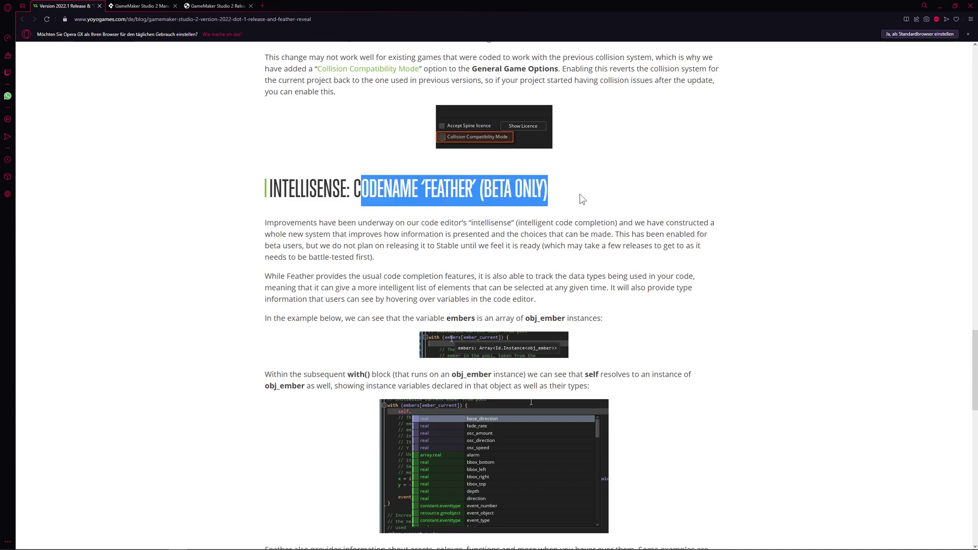
{"action": "left_click", "coordinate": [555, 191]}
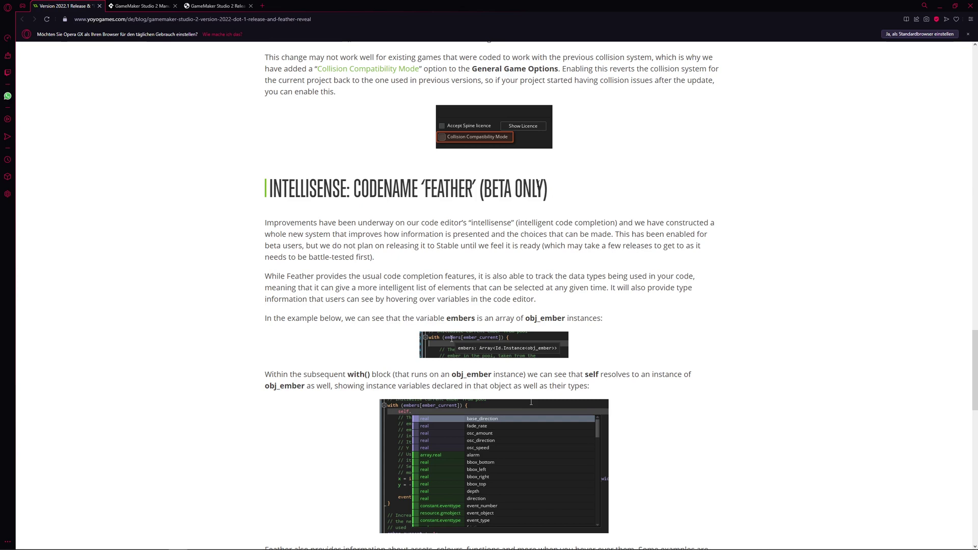
{"action": "left_click_drag", "start_coordinate": [425, 190], "coordinate": [563, 199]}
{"action": "left_click", "coordinate": [565, 200]}
{"action": "scroll", "coordinate": [569, 201], "scroll_direction": "up", "scroll_amount": 1}
{"action": "scroll", "coordinate": [569, 201], "scroll_direction": "up", "scroll_amount": 20}
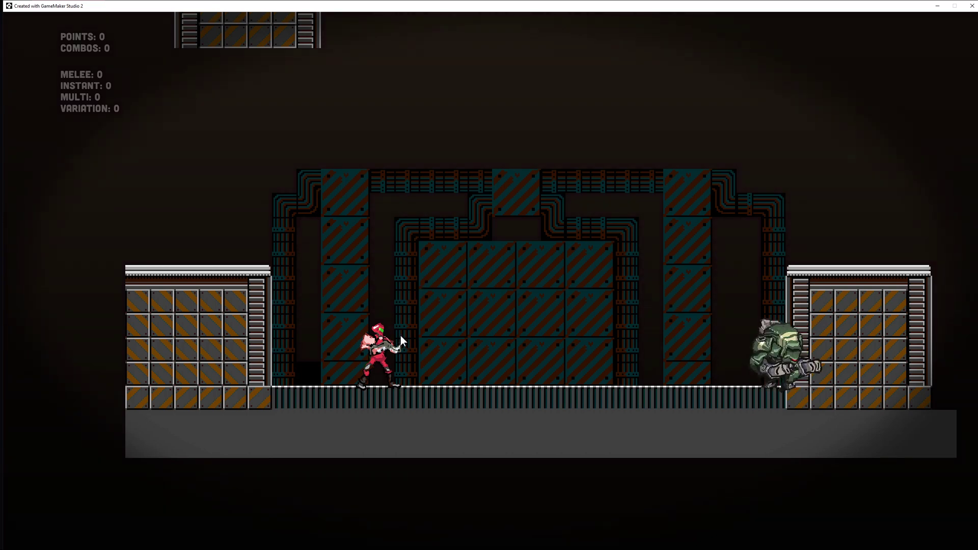
Walk the player left and right toward the enemy, firing several shots at it
{"action": "key", "text": "Right"}
{"action": "key", "text": "Left"}
{"action": "key", "text": "Right"}
{"action": "key", "text": "Left"}
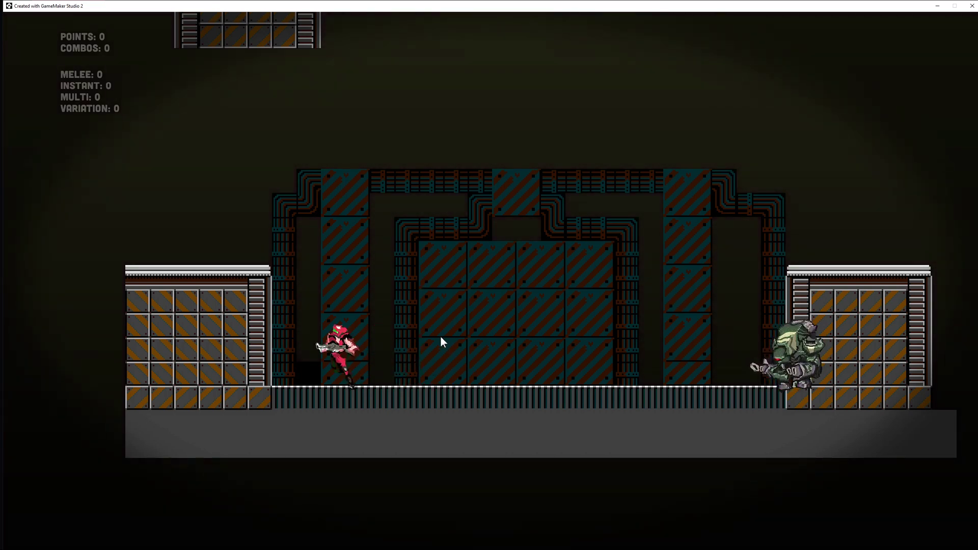
{"action": "key", "text": "Right"}
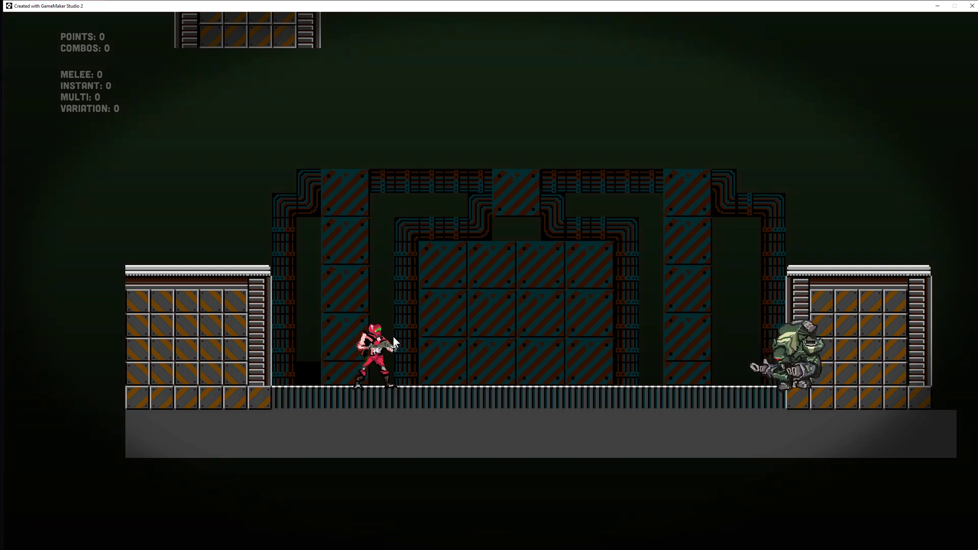
{"action": "key", "text": "Right"}
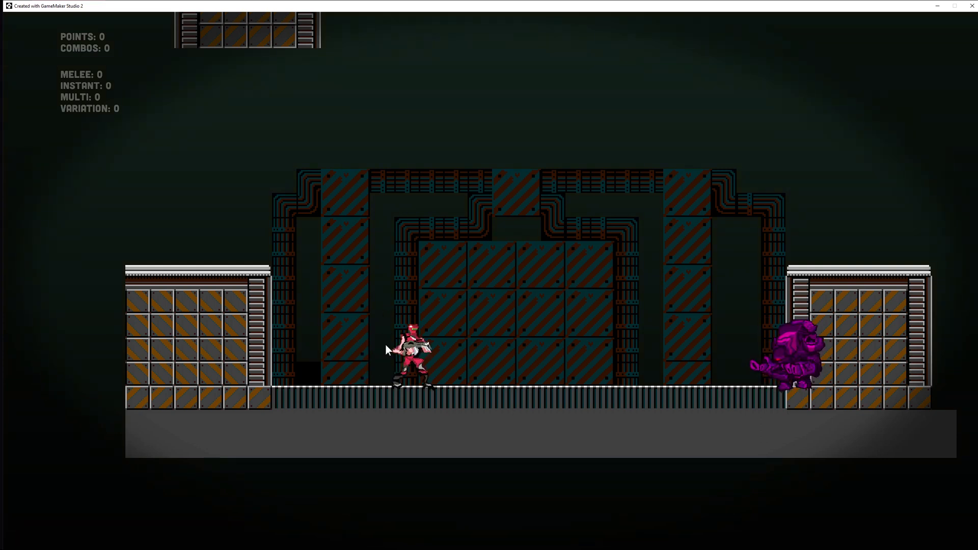
{"action": "key", "text": "Right"}
{"action": "left_click", "coordinate": [576, 363]}
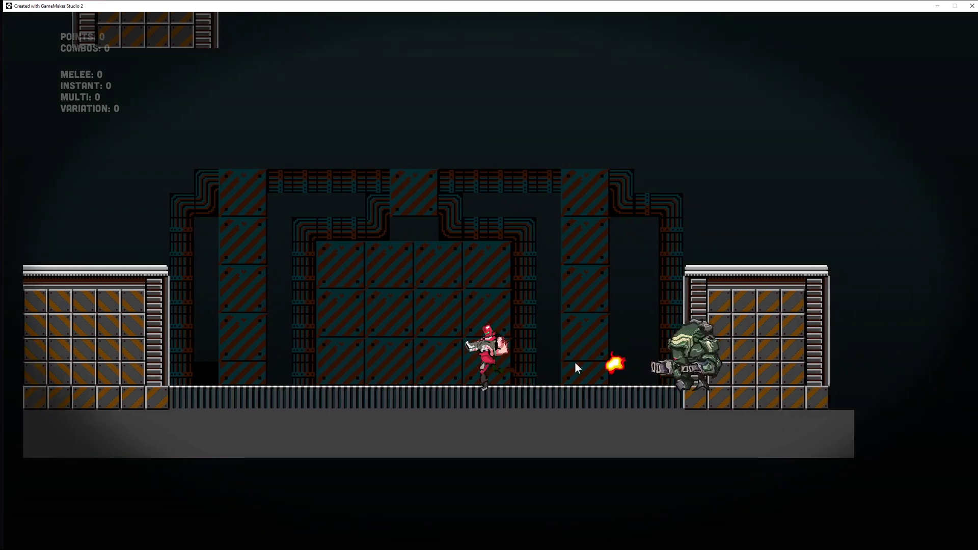
{"action": "key", "text": "Right"}
{"action": "left_click", "coordinate": [515, 335]}
{"action": "key", "text": "Left"}
{"action": "left_click", "coordinate": [480, 344]}
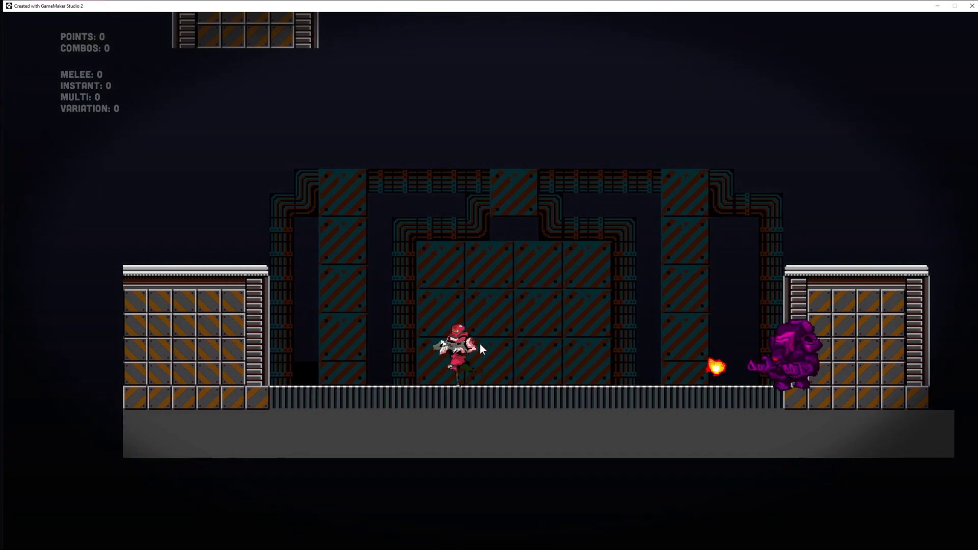
{"action": "key", "text": "Right"}
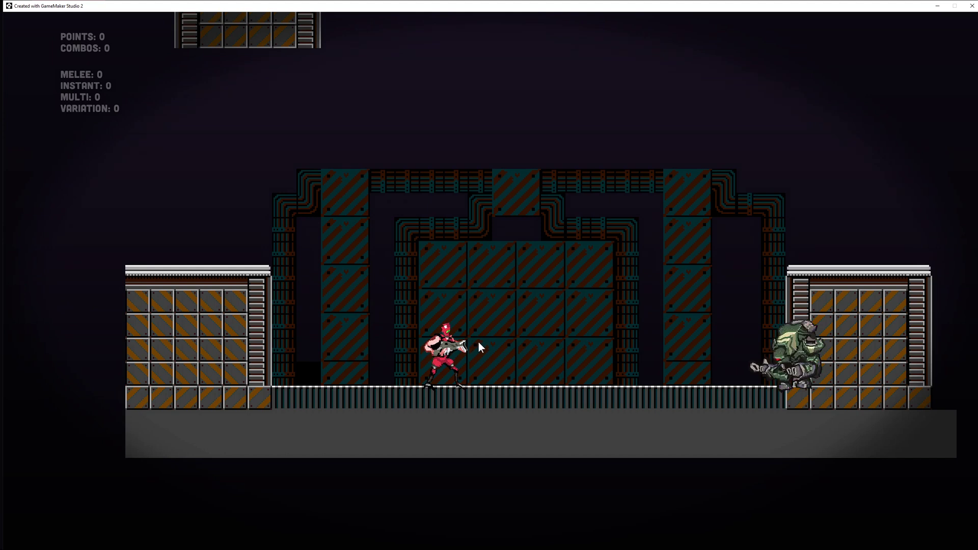
{"action": "left_click", "coordinate": [478, 342]}
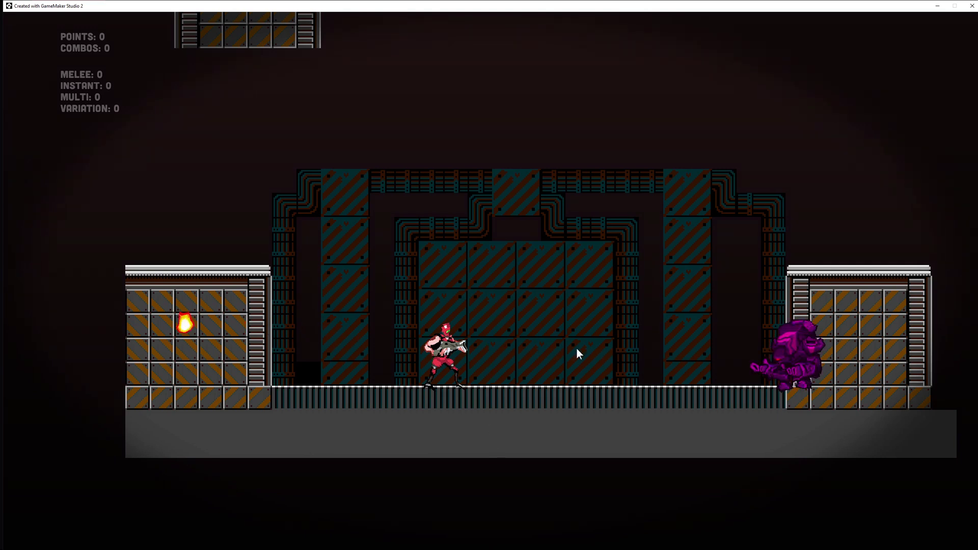
Run the player back and forth across the level, then minimize the game window
{"action": "key", "text": "Left"}
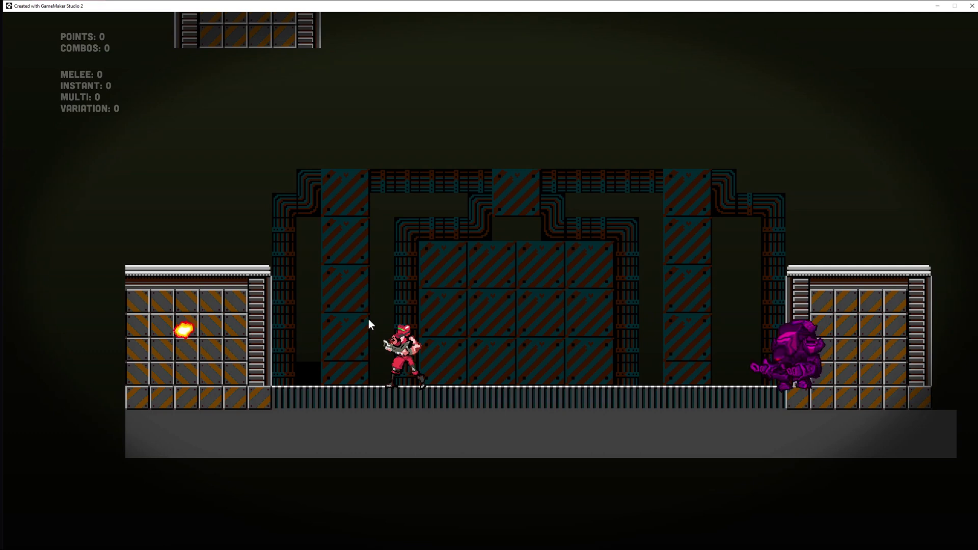
{"action": "key", "text": "Right"}
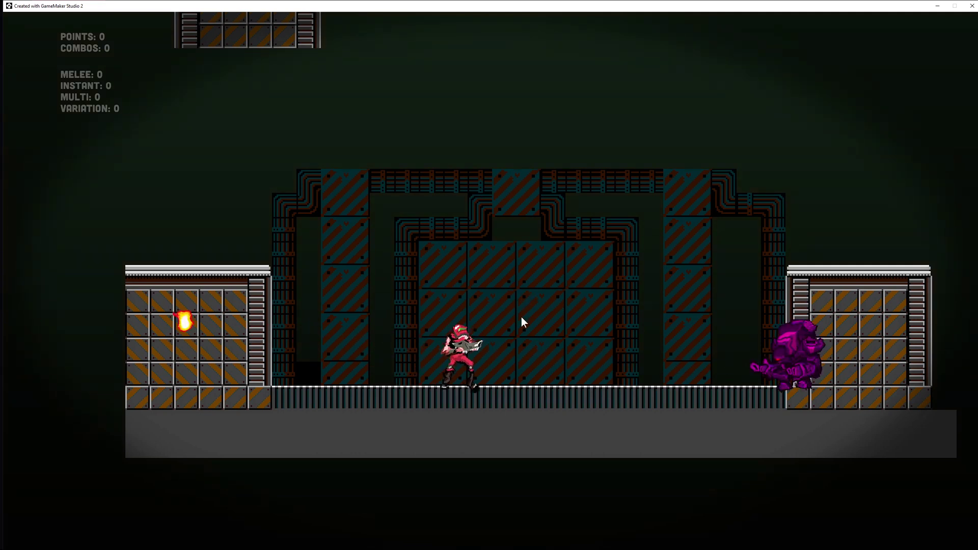
{"action": "key", "text": "Left"}
{"action": "key", "text": "Right"}
{"action": "key", "text": "Left"}
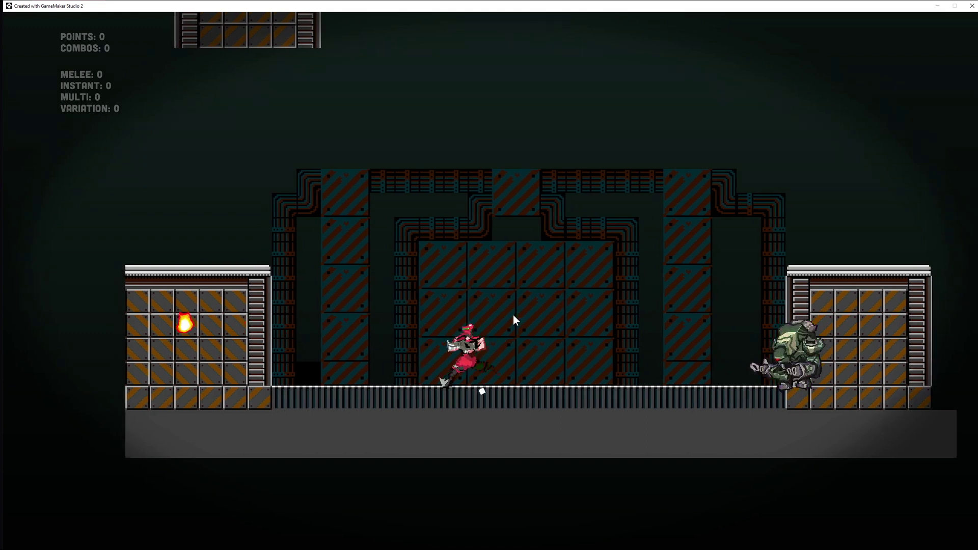
{"action": "key", "text": "Left"}
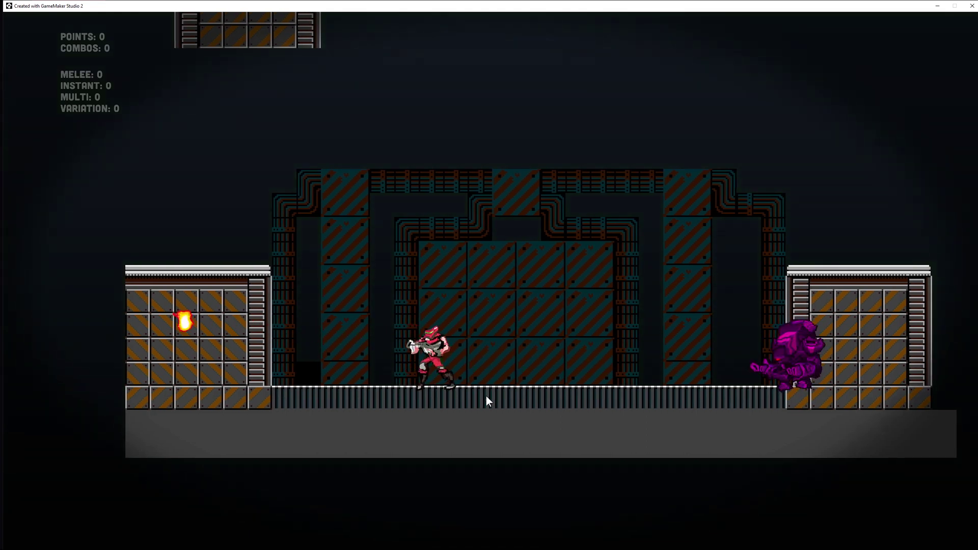
{"action": "key", "text": "Right"}
{"action": "key", "text": "Left"}
{"action": "key", "text": "Right"}
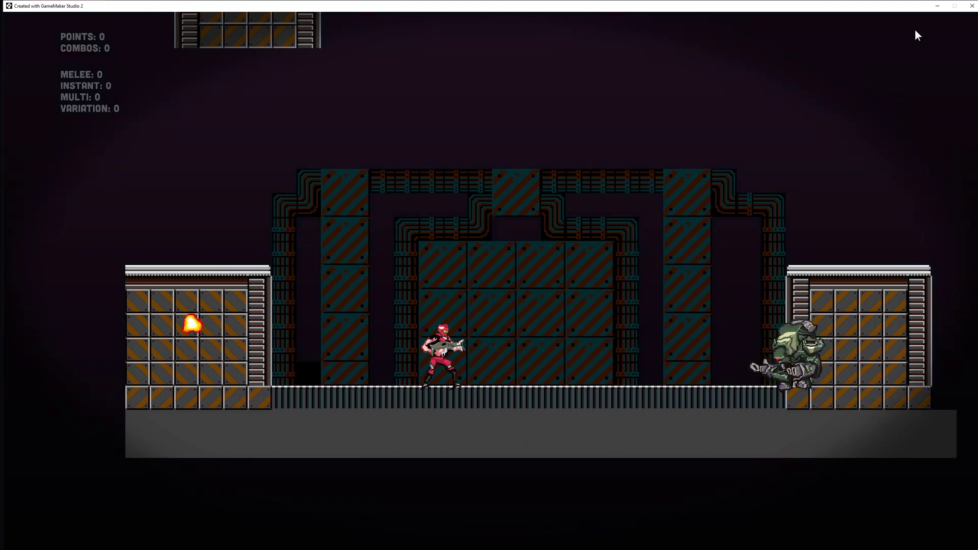
{"action": "left_click", "coordinate": [937, 7]}
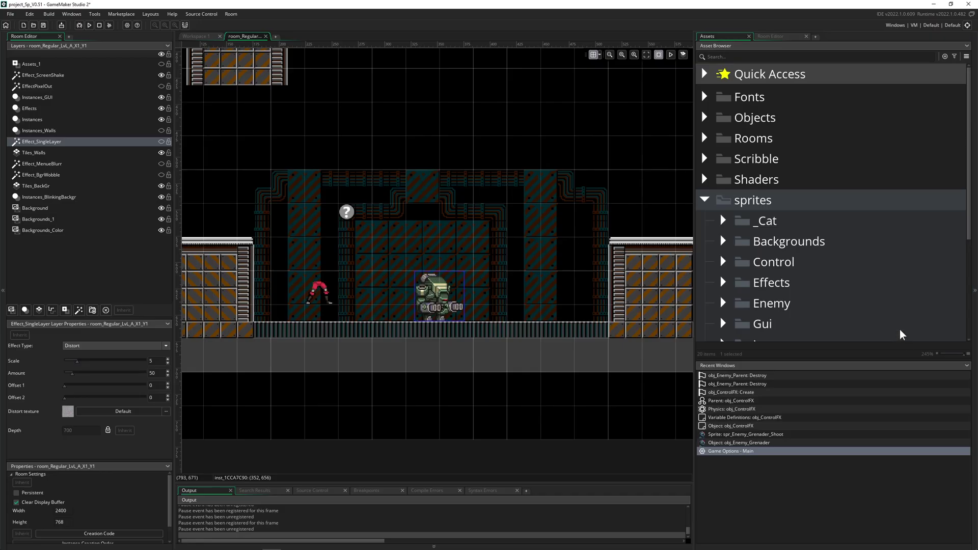
Select line 4 of the obj_ControlFX Create code, then toggle Effect_SingleLayer's Distort effect on and off
{"action": "left_click", "coordinate": [206, 38]}
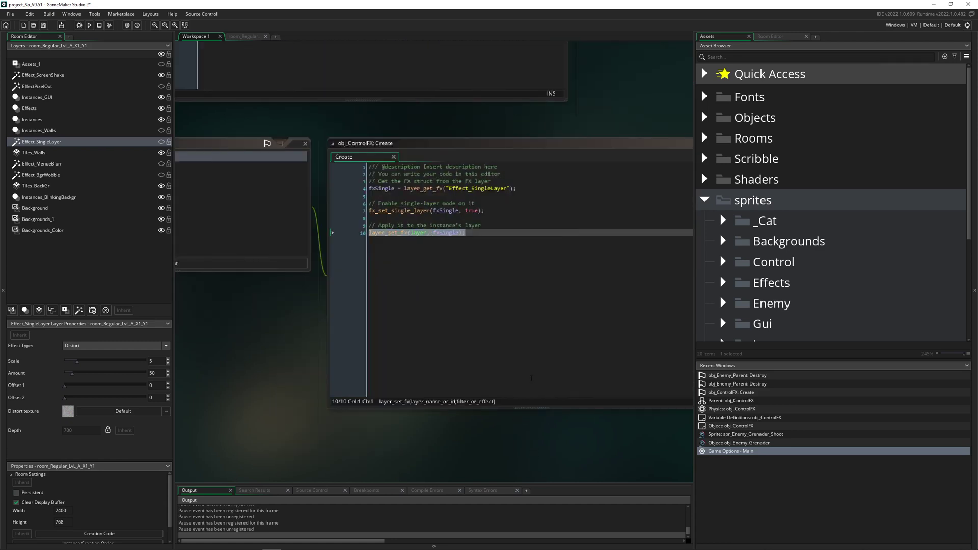
{"action": "scroll", "coordinate": [426, 261], "scroll_direction": "up", "scroll_amount": 3, "text": "ctrl"}
{"action": "left_click_drag", "start_coordinate": [606, 121], "coordinate": [298, 119]}
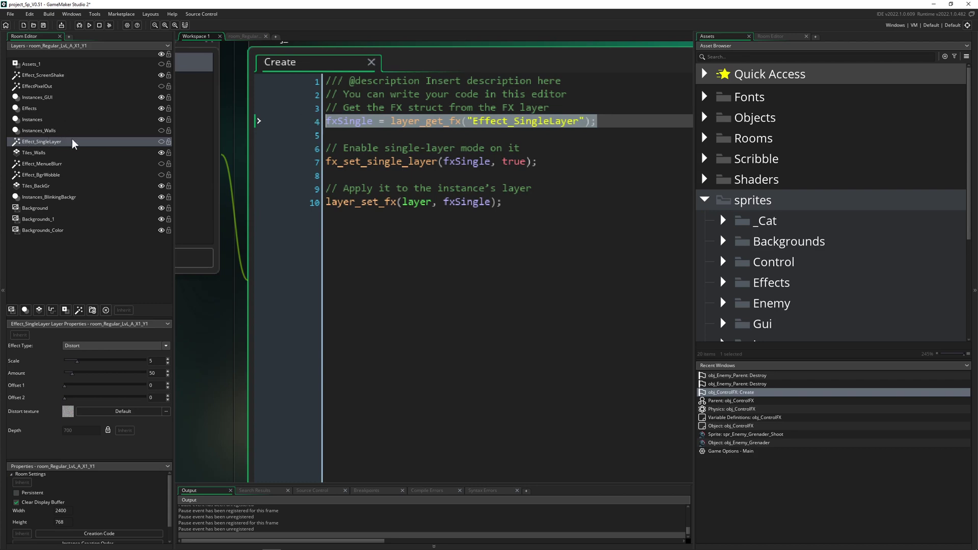
{"action": "left_click", "coordinate": [245, 36]}
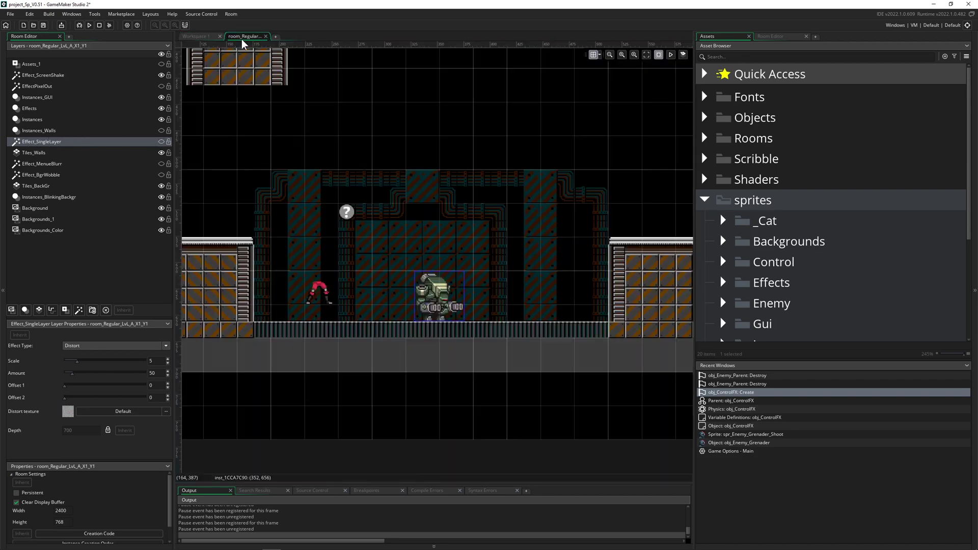
{"action": "left_click", "coordinate": [162, 142]}
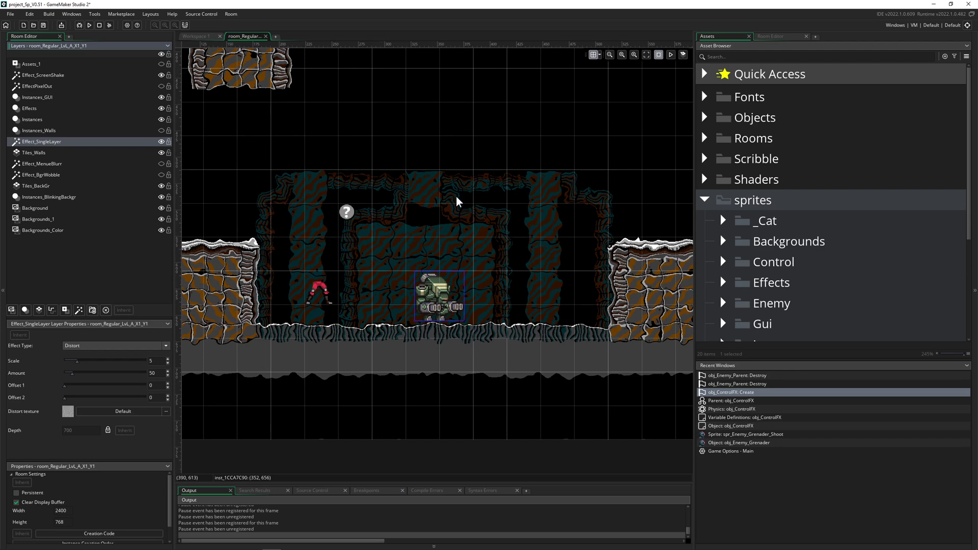
{"action": "left_click", "coordinate": [161, 141]}
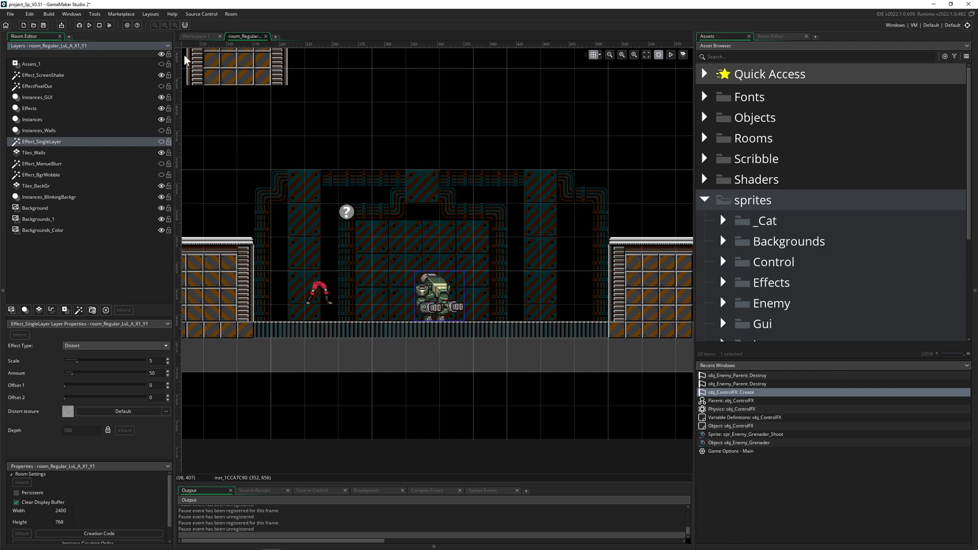
Highlight the single-layer function name on line 7 and the layer argument on line 10
{"action": "left_click", "coordinate": [206, 38]}
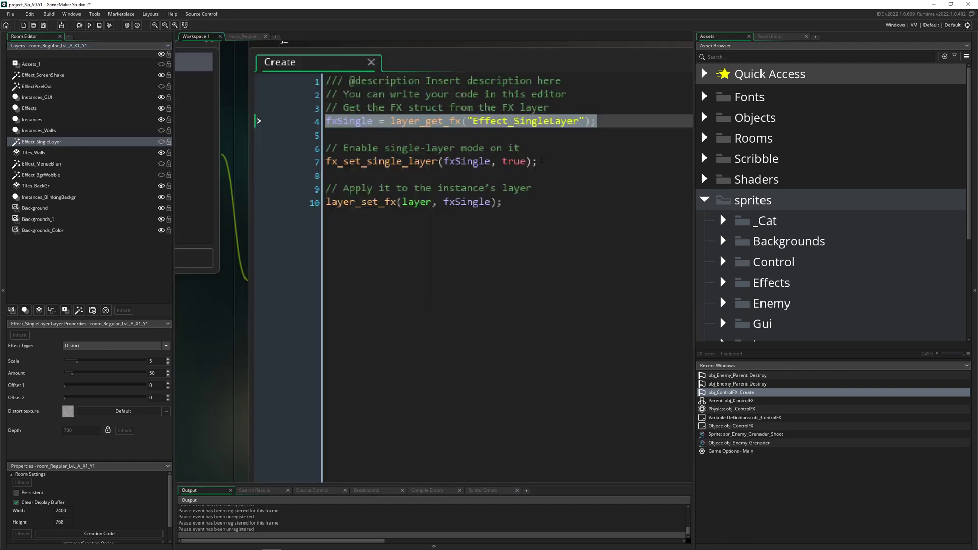
{"action": "left_click", "coordinate": [301, 163]}
{"action": "left_click_drag", "start_coordinate": [344, 164], "coordinate": [440, 164]}
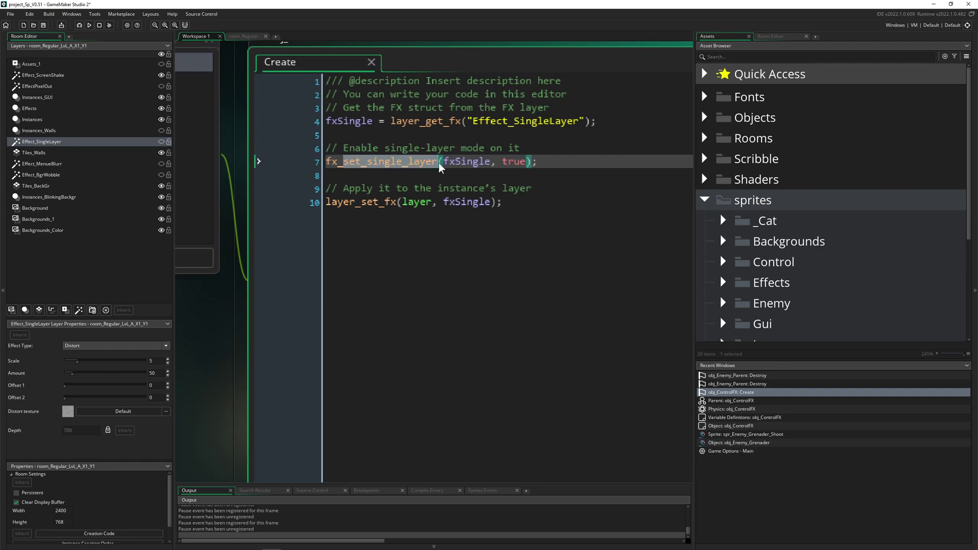
{"action": "mouse_move", "coordinate": [409, 206]}
{"action": "left_mouse_down"}
{"action": "mouse_move", "coordinate": [422, 209]}
{"action": "mouse_move", "coordinate": [413, 208]}
{"action": "left_mouse_up"}
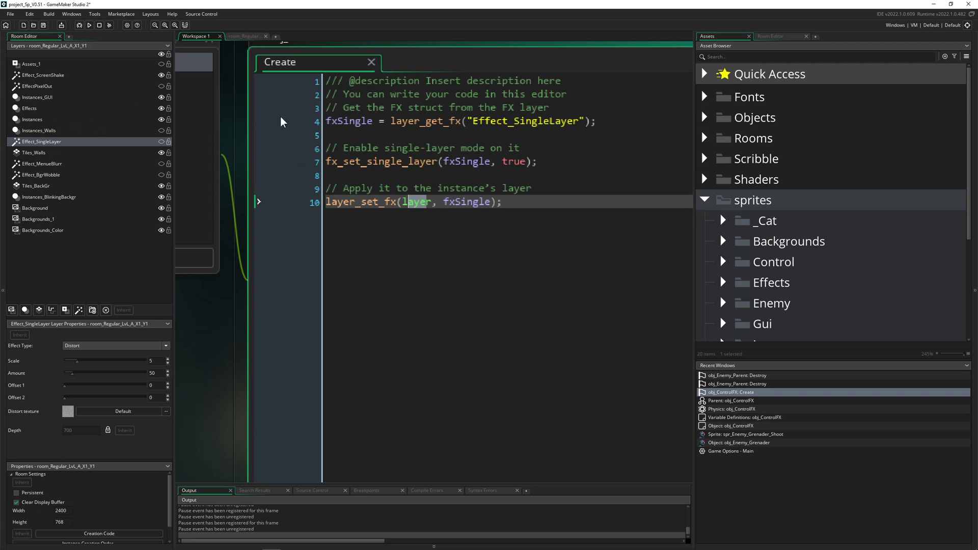
Show the Effect_SingleLayer Distort effect again and select the Instances layer
{"action": "left_click", "coordinate": [236, 39]}
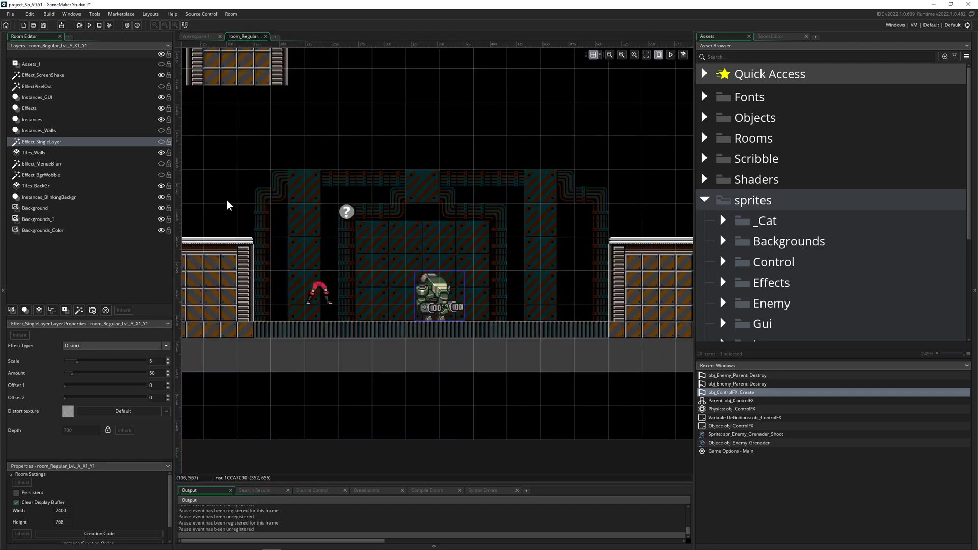
{"action": "left_click", "coordinate": [161, 143]}
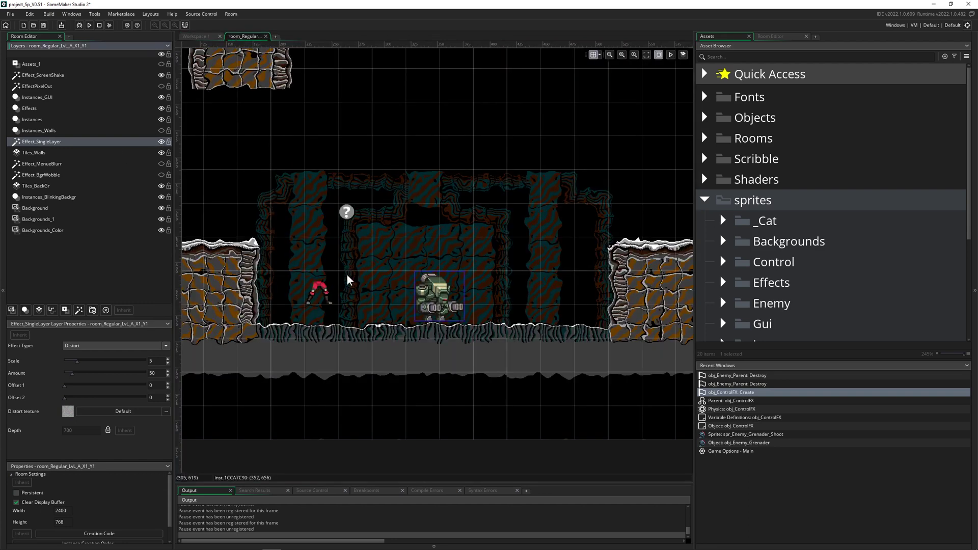
{"action": "left_click", "coordinate": [47, 121]}
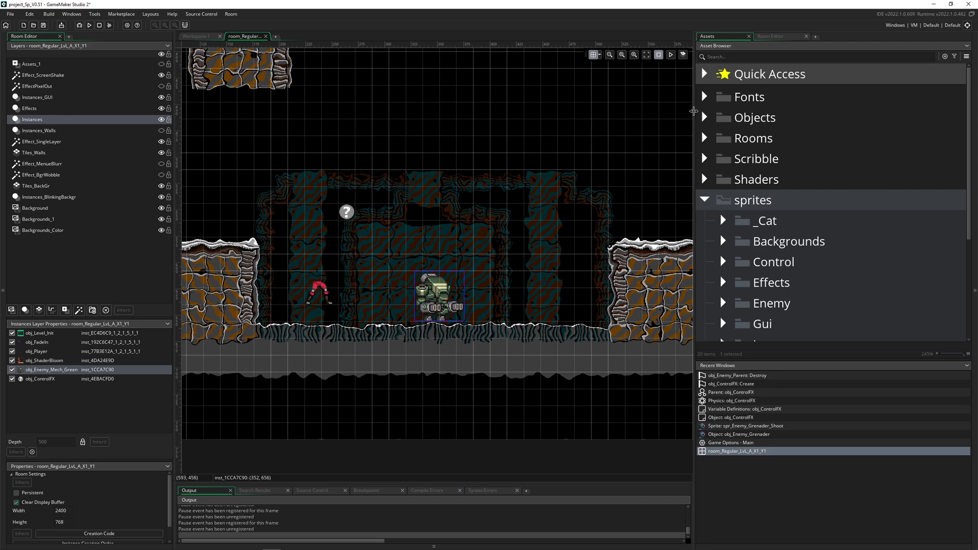
{"action": "left_click_drag", "start_coordinate": [694, 111], "coordinate": [695, 118]}
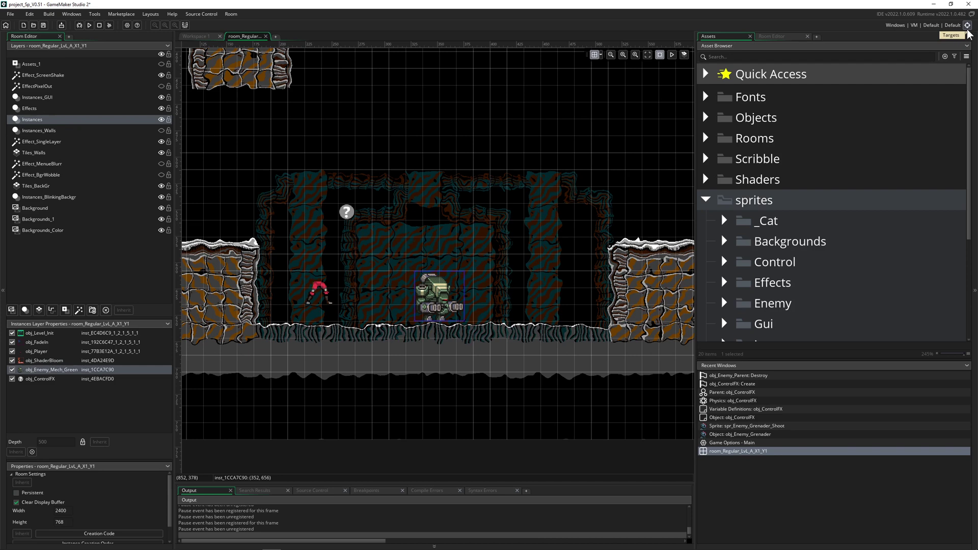
{"action": "left_click", "coordinate": [968, 59]}
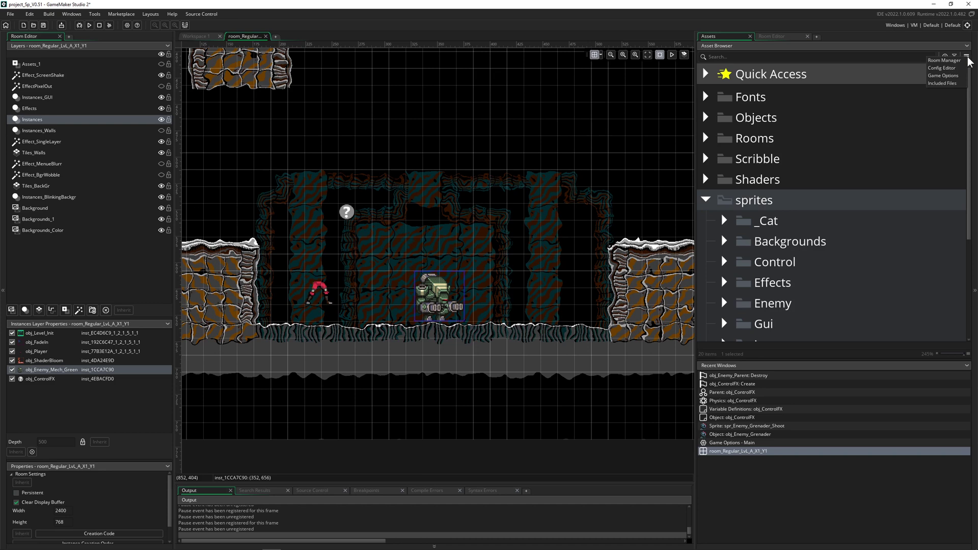
{"action": "left_click", "coordinate": [950, 78]}
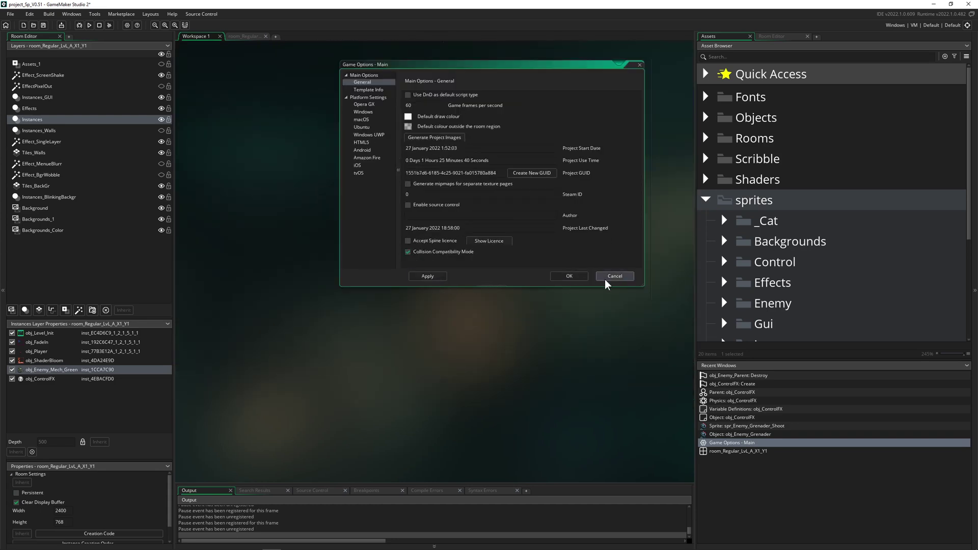
{"action": "left_click", "coordinate": [615, 278]}
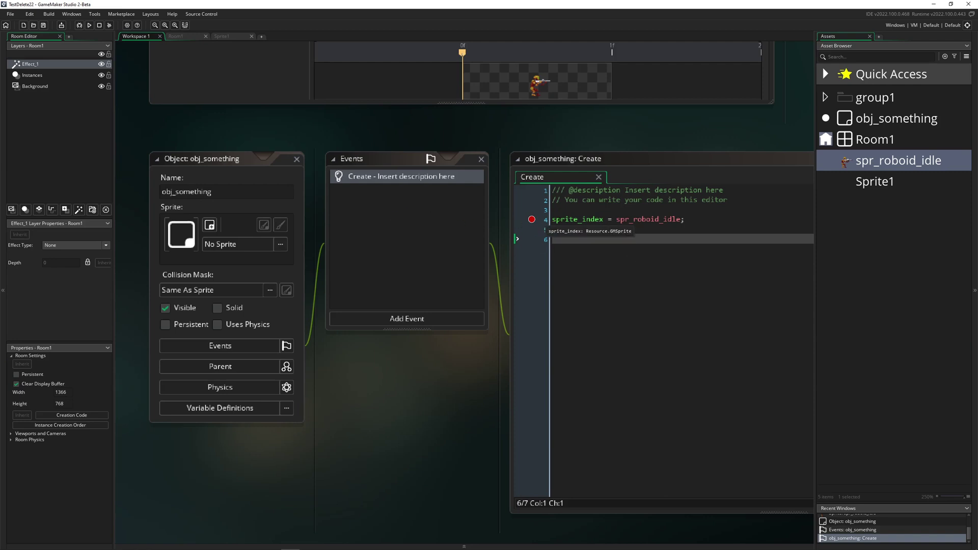
{"action": "left_click", "coordinate": [683, 237]}
{"action": "type", "text": "s"}
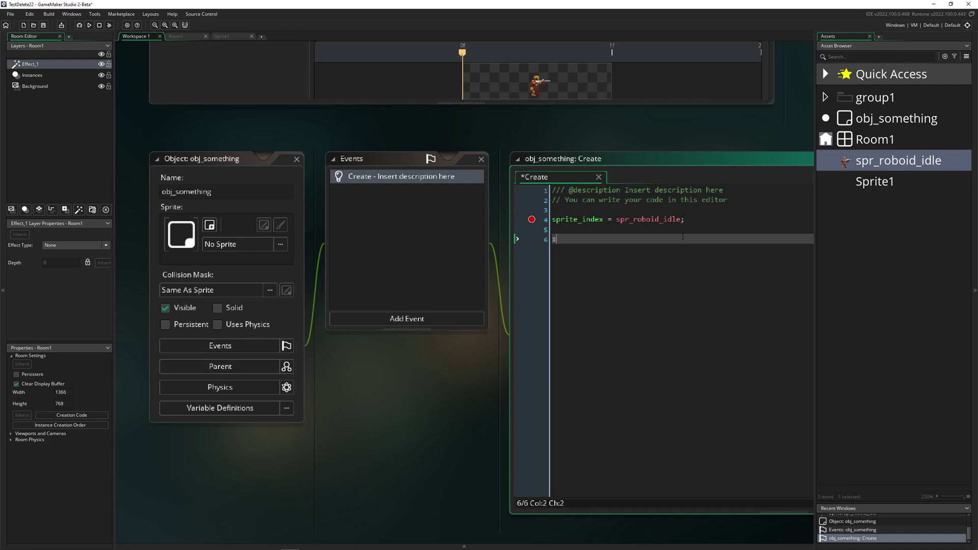
{"action": "type", "text": "pr"}
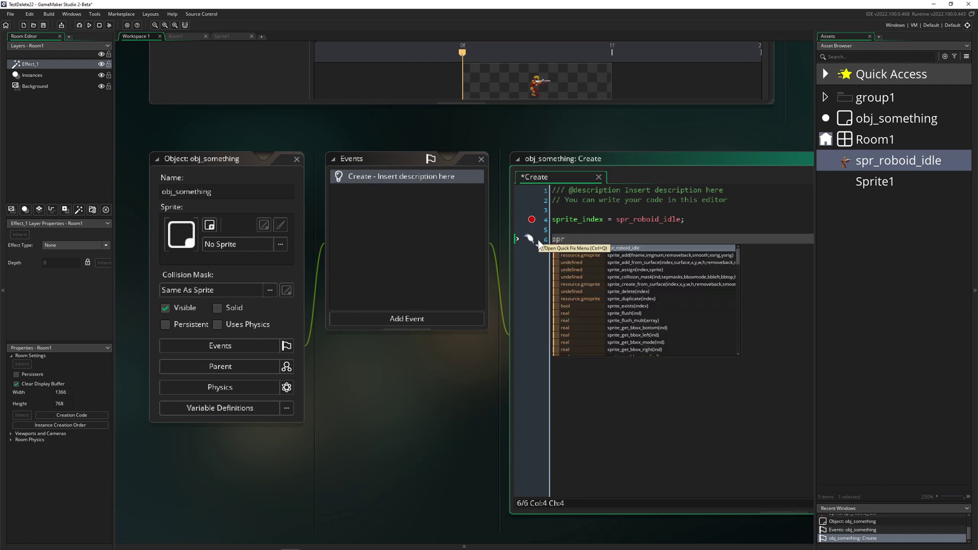
{"action": "scroll", "coordinate": [630, 232], "scroll_direction": "up", "scroll_amount": 3, "text": "ctrl"}
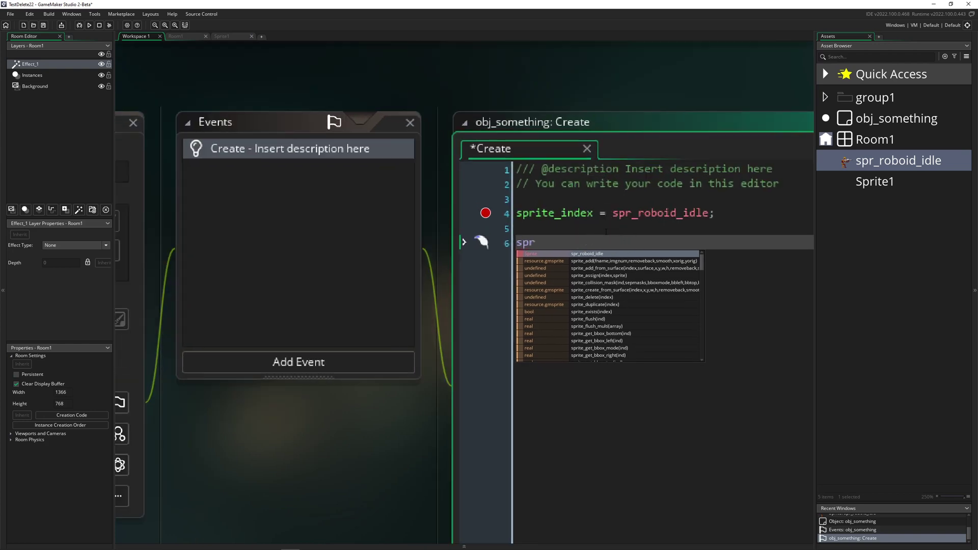
{"action": "key", "text": "Escape"}
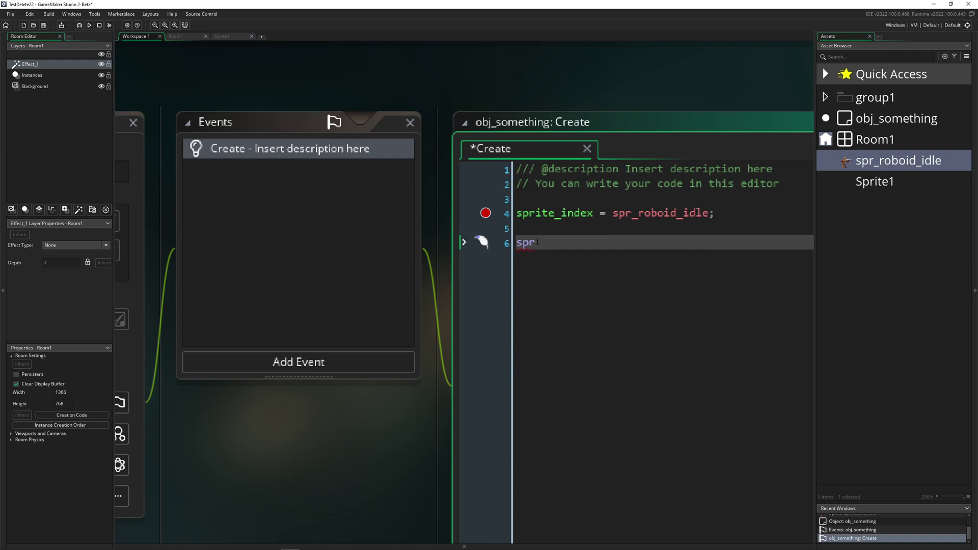
{"action": "key", "text": "shift+Home"}
{"action": "key", "text": "BackSpace"}
{"action": "mouse_move", "coordinate": [639, 213]}
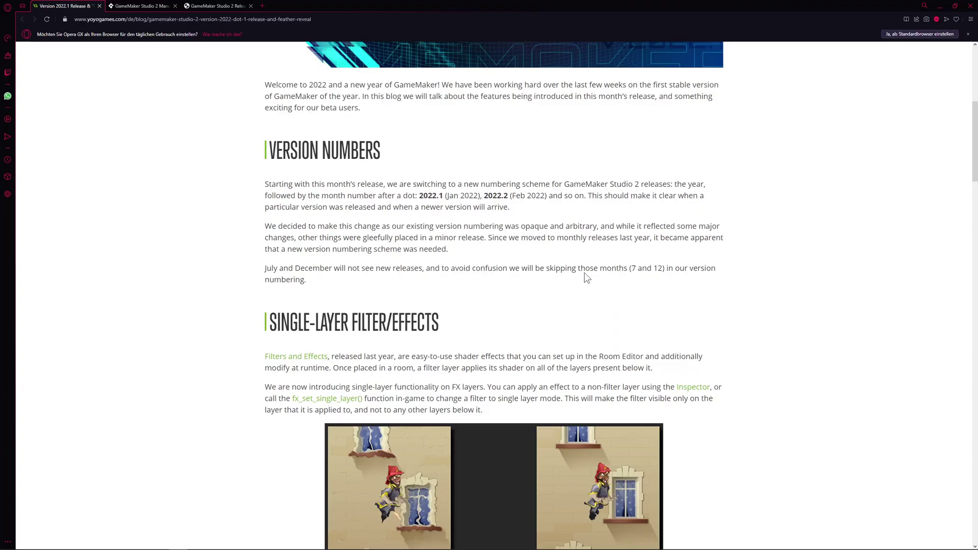
Scroll from the banner through the Single-Layer and Inspector sections, highlighting their headings
{"action": "scroll", "coordinate": [585, 273], "scroll_direction": "up", "scroll_amount": 6}
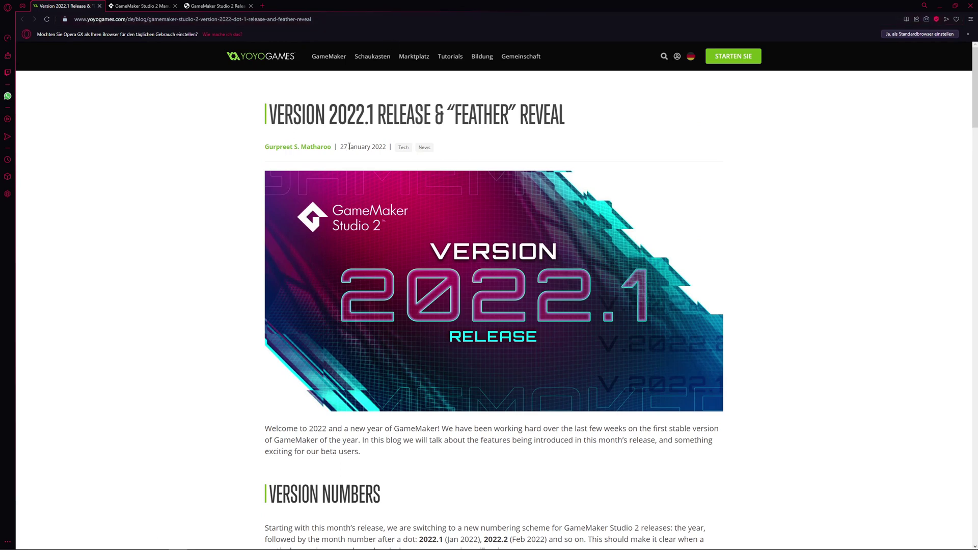
{"action": "scroll", "coordinate": [209, 223], "scroll_direction": "down", "scroll_amount": 4}
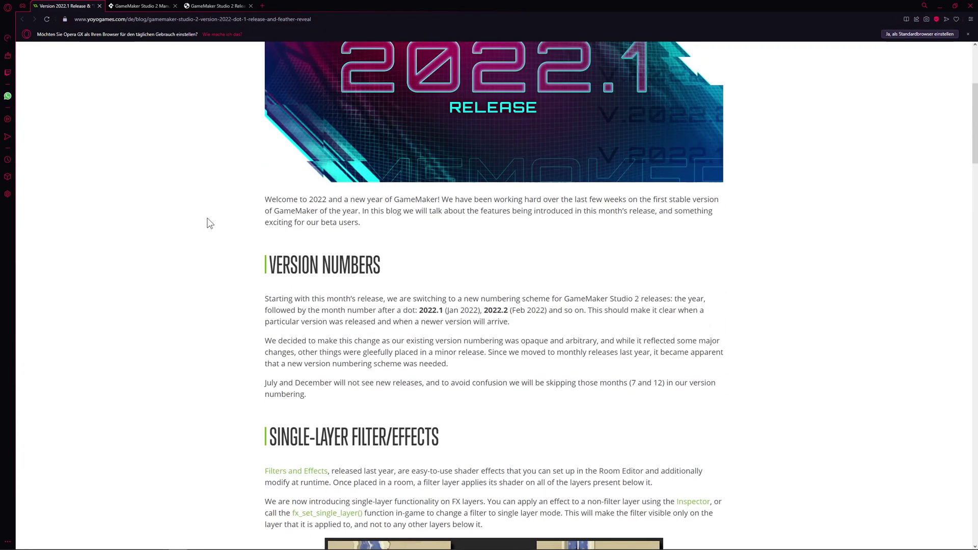
{"action": "scroll", "coordinate": [209, 223], "scroll_direction": "down", "scroll_amount": 4}
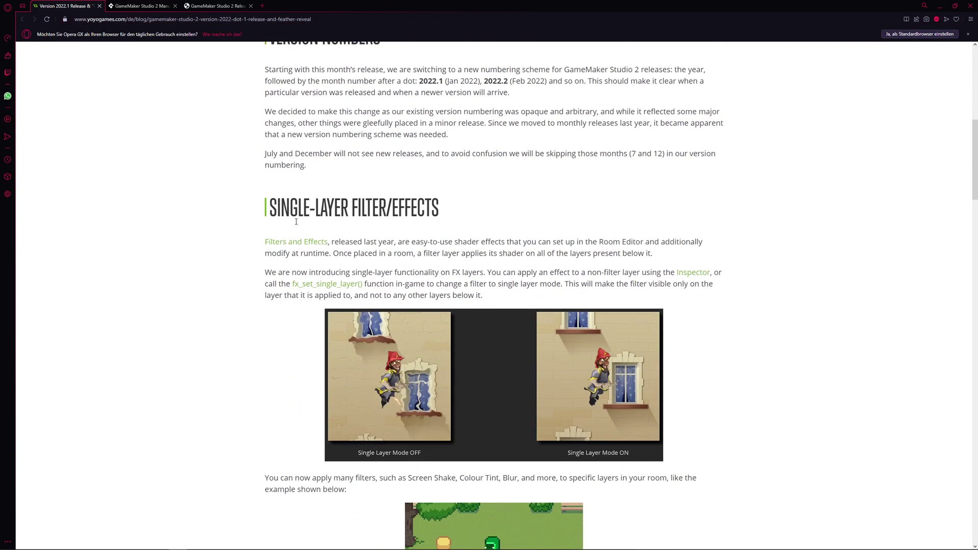
{"action": "left_click_drag", "start_coordinate": [266, 209], "coordinate": [440, 208]}
{"action": "scroll", "coordinate": [413, 238], "scroll_direction": "down", "scroll_amount": 4}
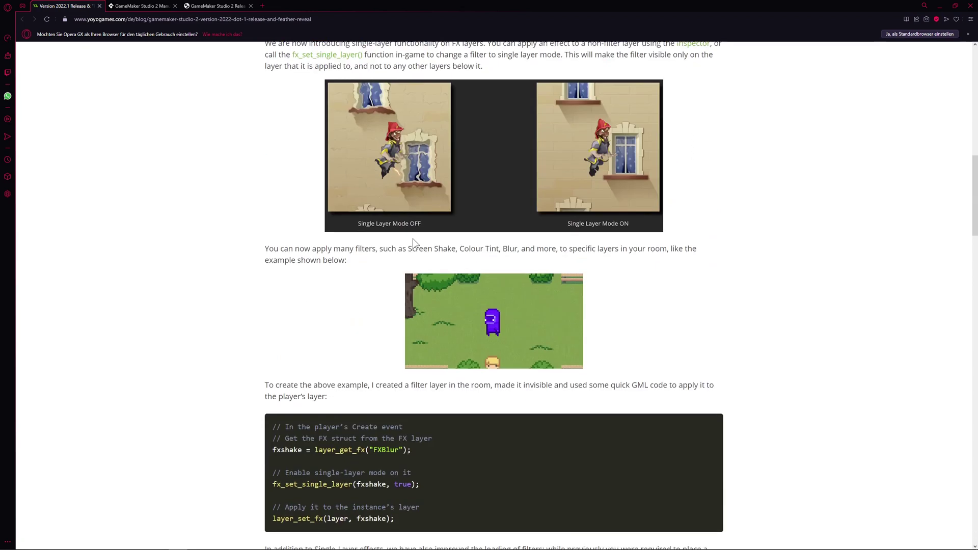
{"action": "scroll", "coordinate": [413, 239], "scroll_direction": "down", "scroll_amount": 5}
{"action": "left_click_drag", "start_coordinate": [267, 322], "coordinate": [453, 326]}
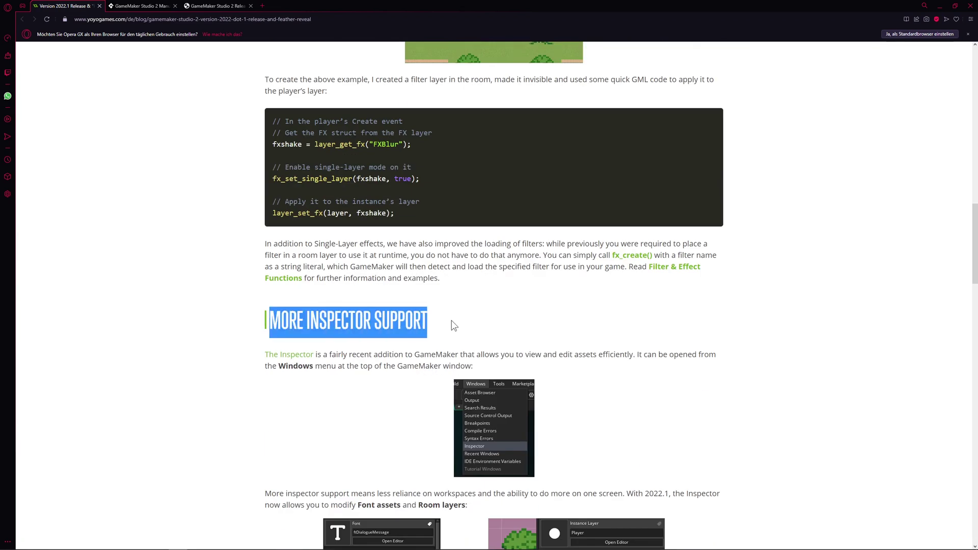
Highlight the COLLISION SYSTEM CHANGES heading, then the Intellisense: Codename 'Feather' (Beta Only) heading
{"action": "scroll", "coordinate": [504, 297], "scroll_direction": "down", "scroll_amount": 10}
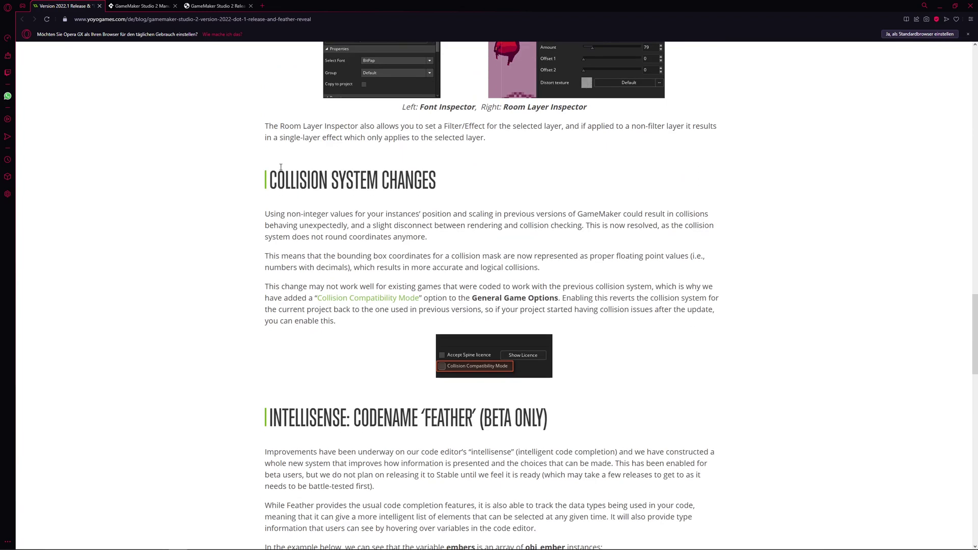
{"action": "left_click_drag", "start_coordinate": [269, 179], "coordinate": [433, 188]}
{"action": "left_click", "coordinate": [432, 188]}
{"action": "scroll", "coordinate": [433, 204], "scroll_direction": "down", "scroll_amount": 5}
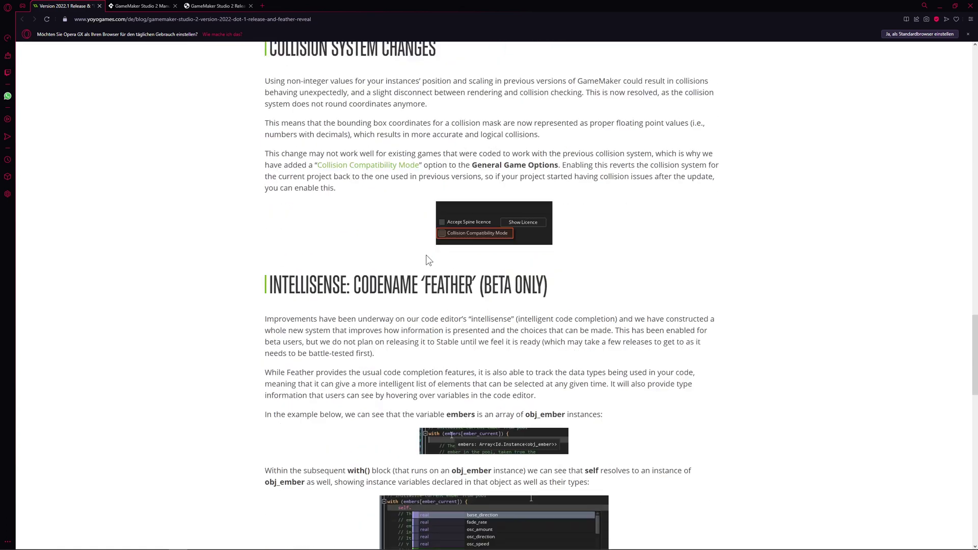
{"action": "scroll", "coordinate": [437, 255], "scroll_direction": "up", "scroll_amount": 4}
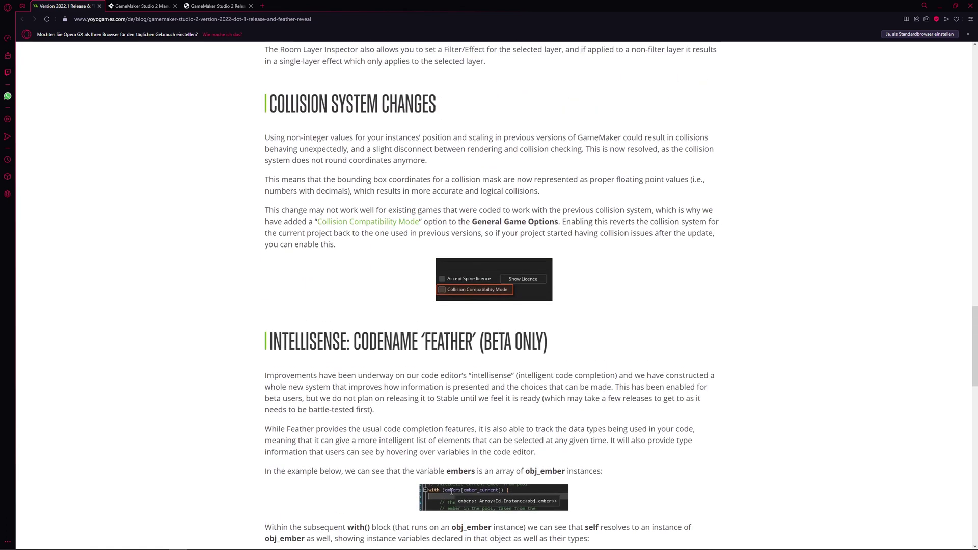
{"action": "left_click_drag", "start_coordinate": [276, 104], "coordinate": [489, 109]}
{"action": "left_click", "coordinate": [515, 166]}
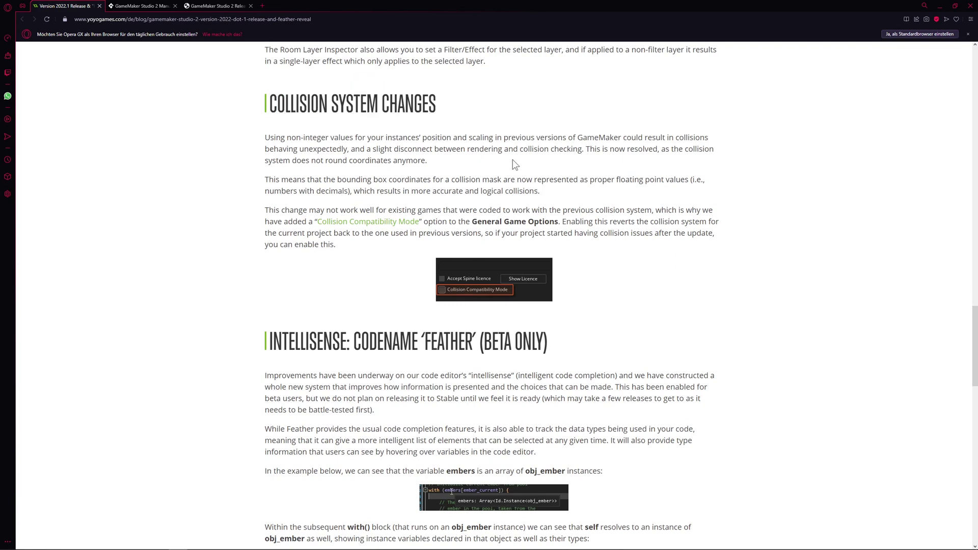
{"action": "scroll", "coordinate": [526, 189], "scroll_direction": "down", "scroll_amount": 3}
{"action": "left_click_drag", "start_coordinate": [564, 193], "coordinate": [355, 187]}
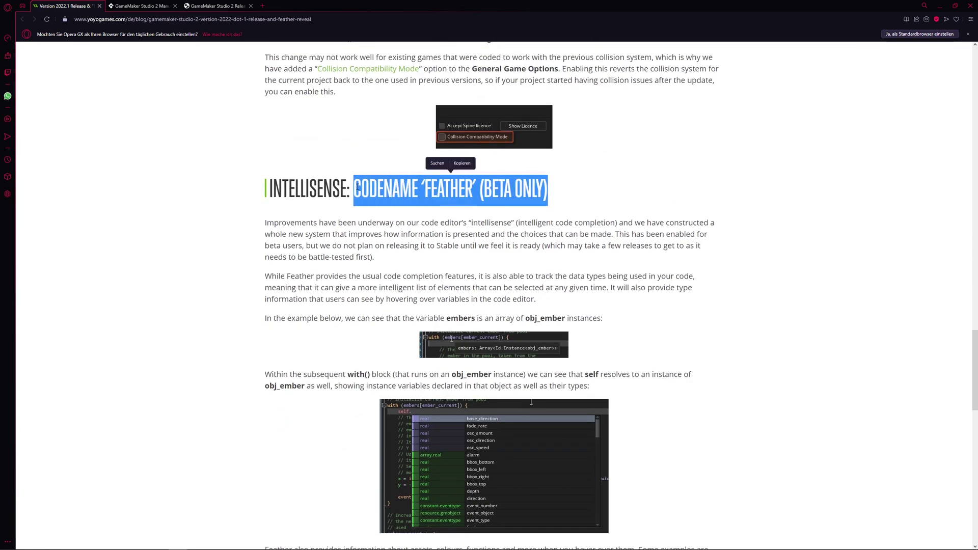
{"action": "left_click", "coordinate": [390, 217]}
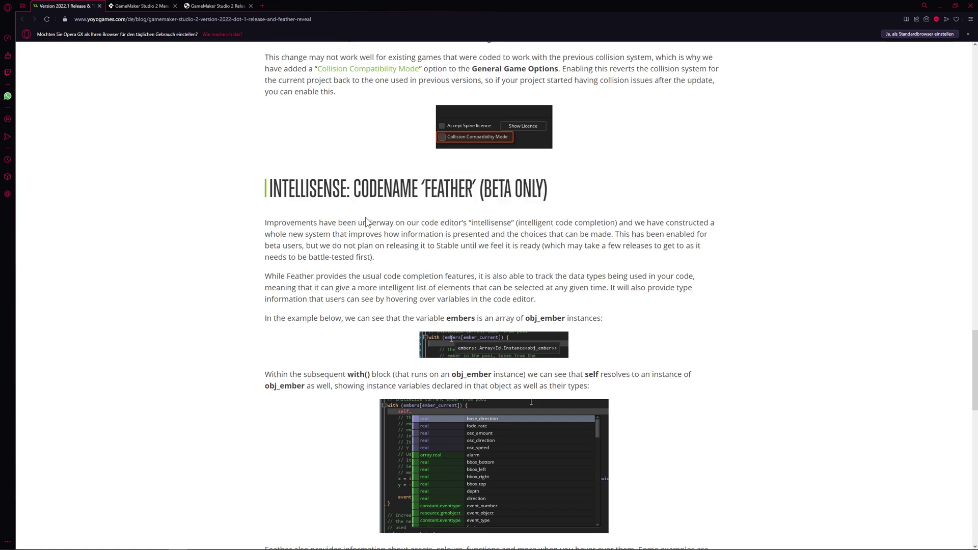
{"action": "scroll", "coordinate": [365, 215], "scroll_direction": "down", "scroll_amount": 5}
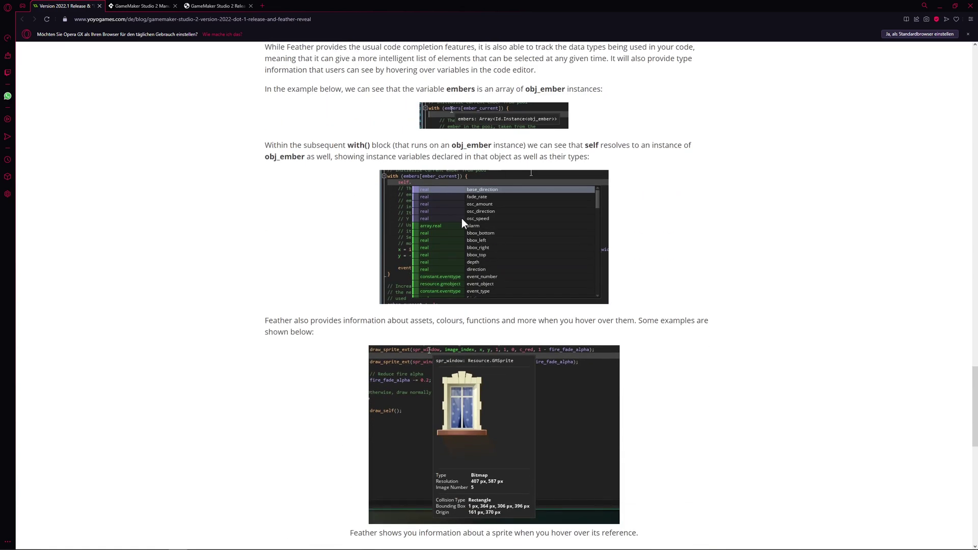
{"action": "scroll", "coordinate": [347, 240], "scroll_direction": "up", "scroll_amount": 3}
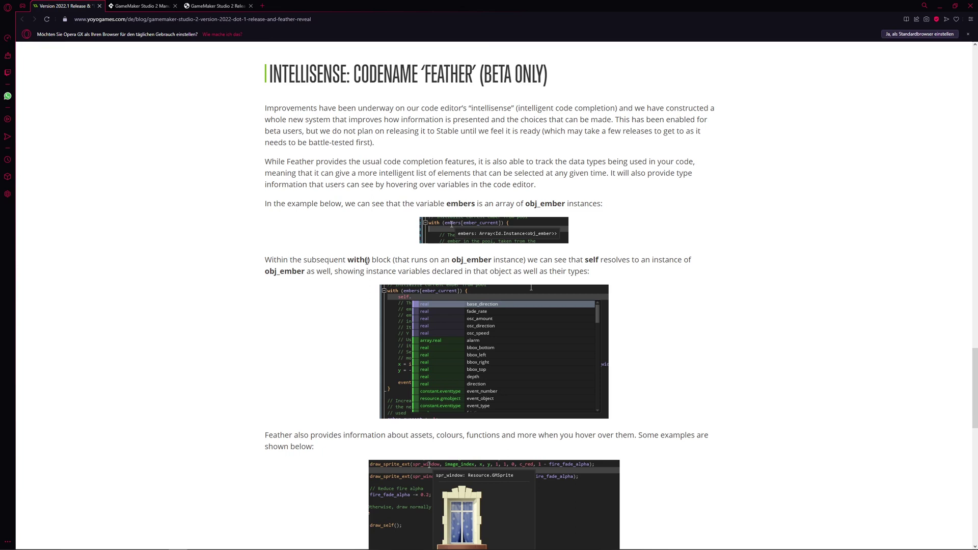
{"action": "scroll", "coordinate": [233, 274], "scroll_direction": "down", "scroll_amount": 5}
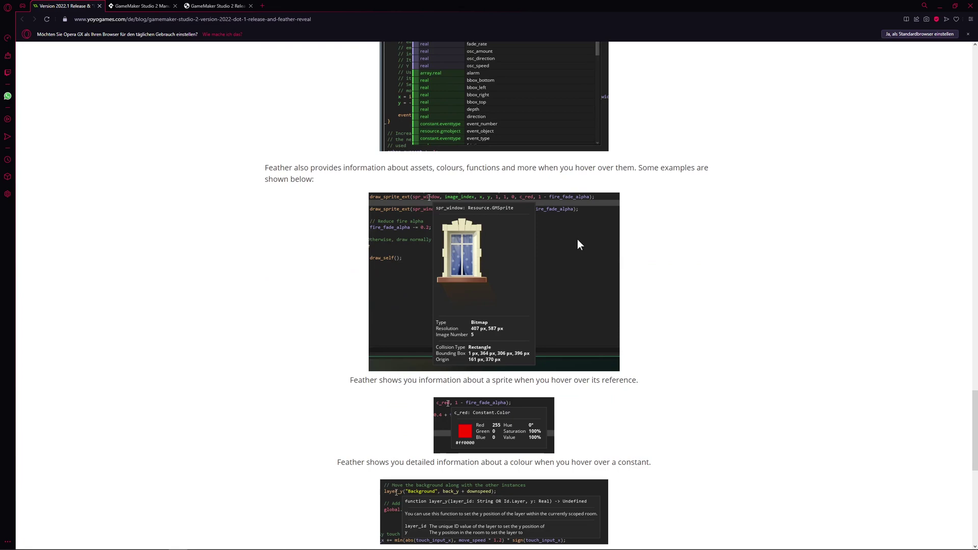
{"action": "scroll", "coordinate": [369, 250], "scroll_direction": "down", "scroll_amount": 2}
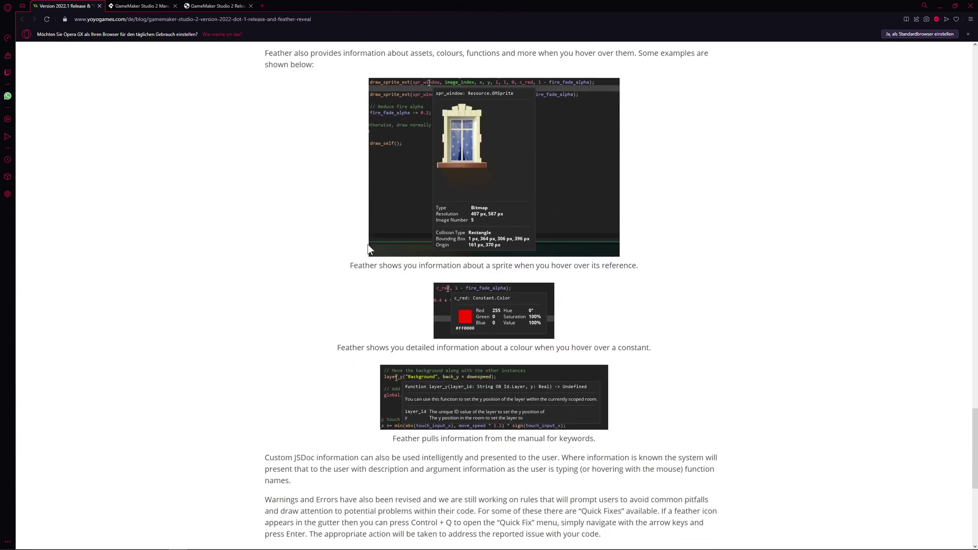
{"action": "scroll", "coordinate": [369, 250], "scroll_direction": "down", "scroll_amount": 4}
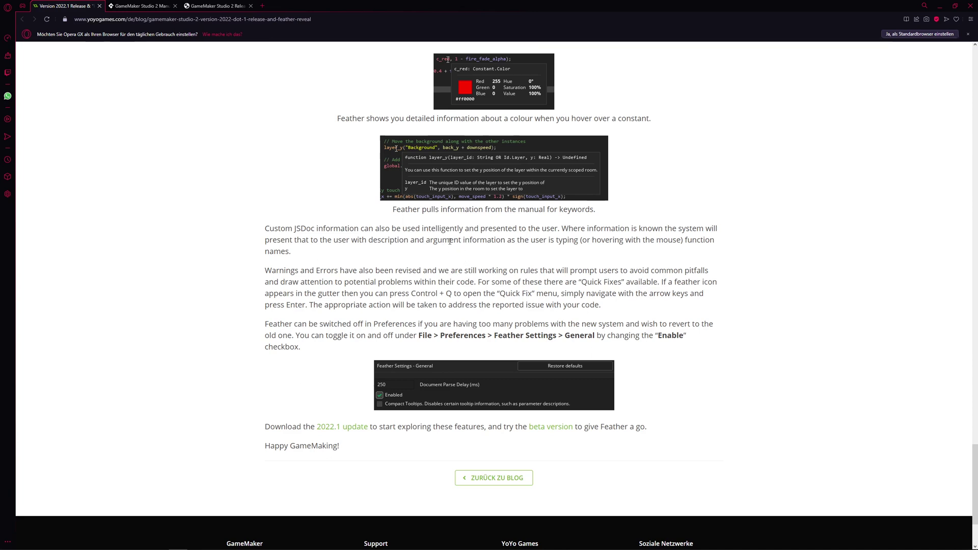
{"action": "scroll", "coordinate": [360, 257], "scroll_direction": "up", "scroll_amount": 1}
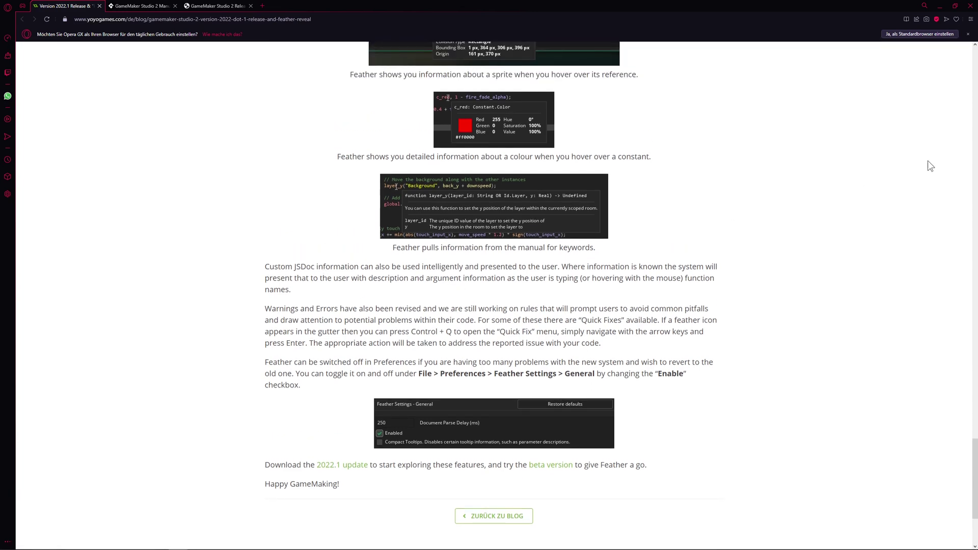
Highlight the SINGLE-LAYER FILTER/EFFECTS heading twice, then scroll down to its blur example and GML code
{"action": "scroll", "coordinate": [268, 225], "scroll_direction": "up", "scroll_amount": 15}
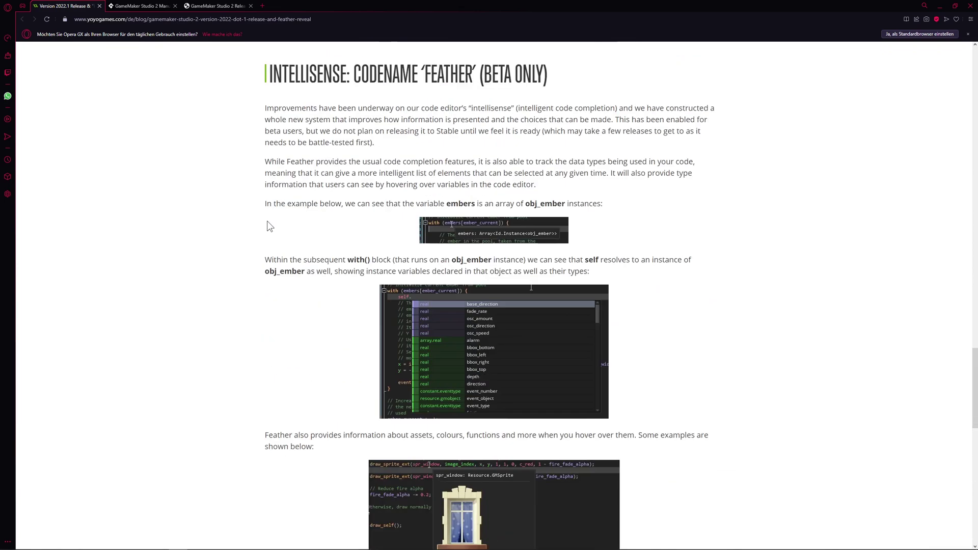
{"action": "scroll", "coordinate": [270, 226], "scroll_direction": "up", "scroll_amount": 15}
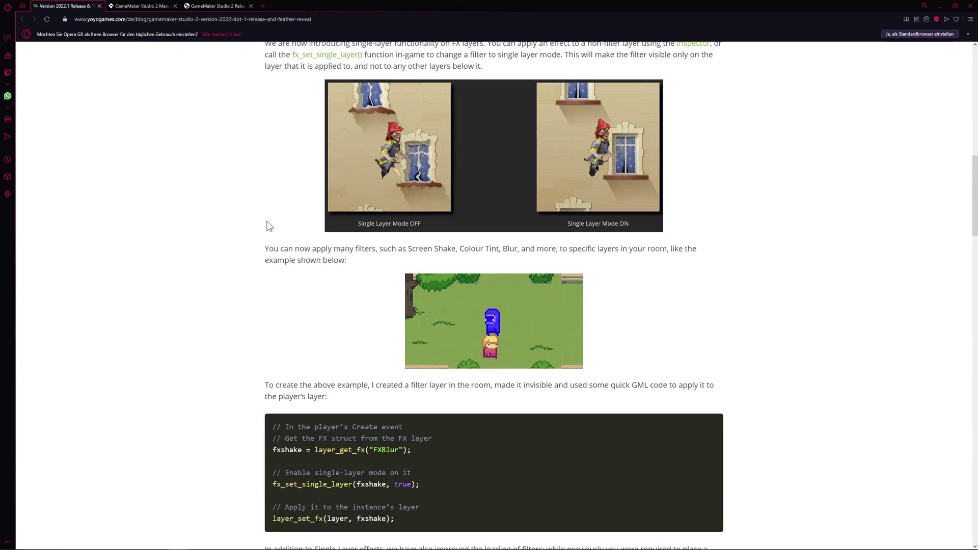
{"action": "scroll", "coordinate": [324, 266], "scroll_direction": "up", "scroll_amount": 3}
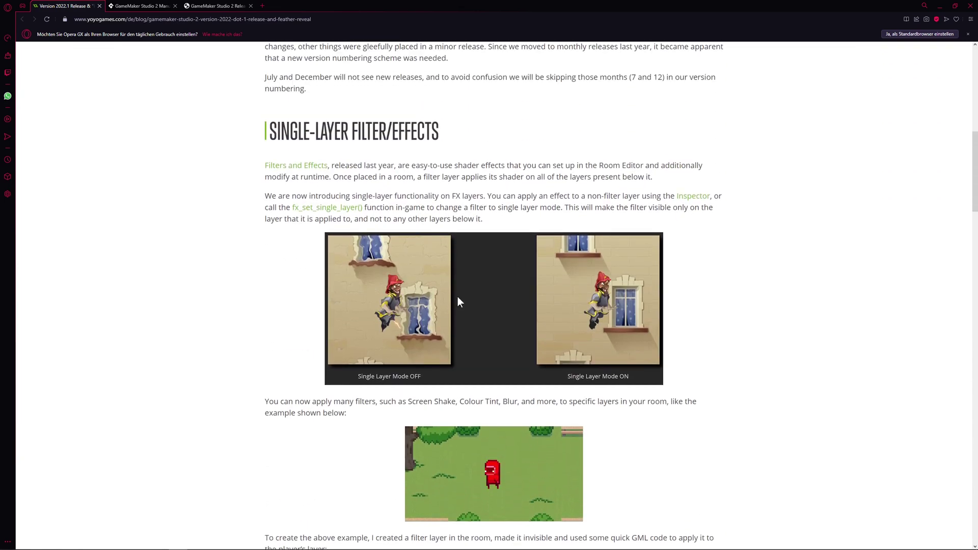
{"action": "left_click_drag", "start_coordinate": [263, 131], "coordinate": [452, 133]}
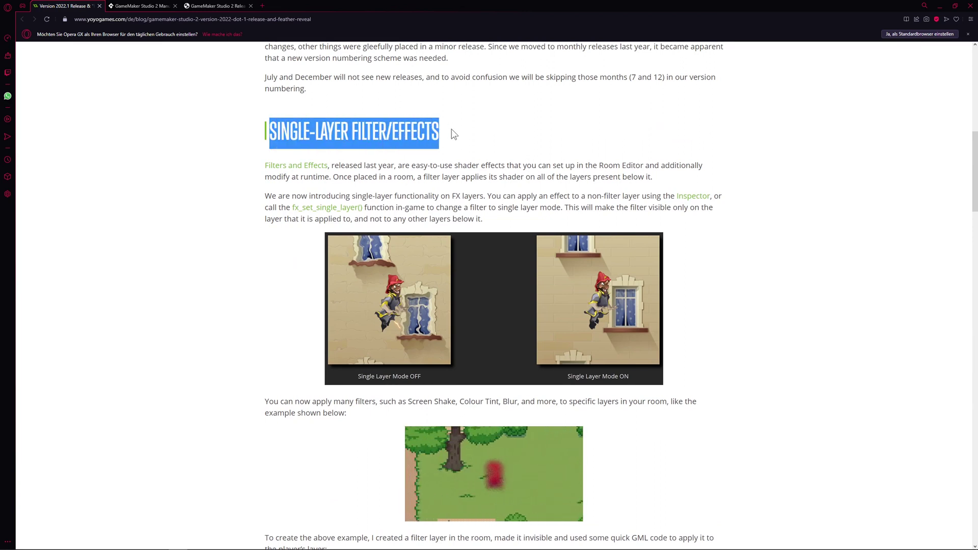
{"action": "left_click", "coordinate": [414, 139]}
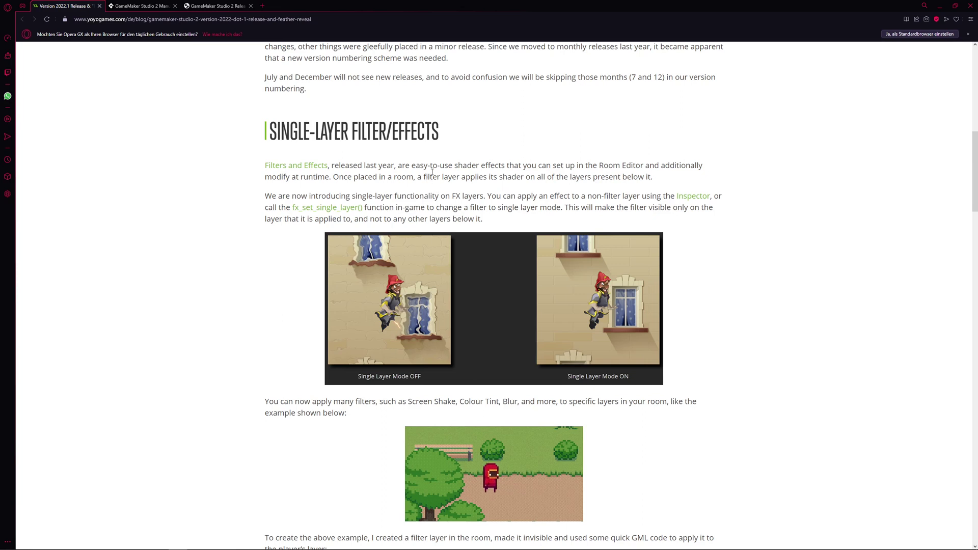
{"action": "left_click_drag", "start_coordinate": [441, 136], "coordinate": [272, 132]}
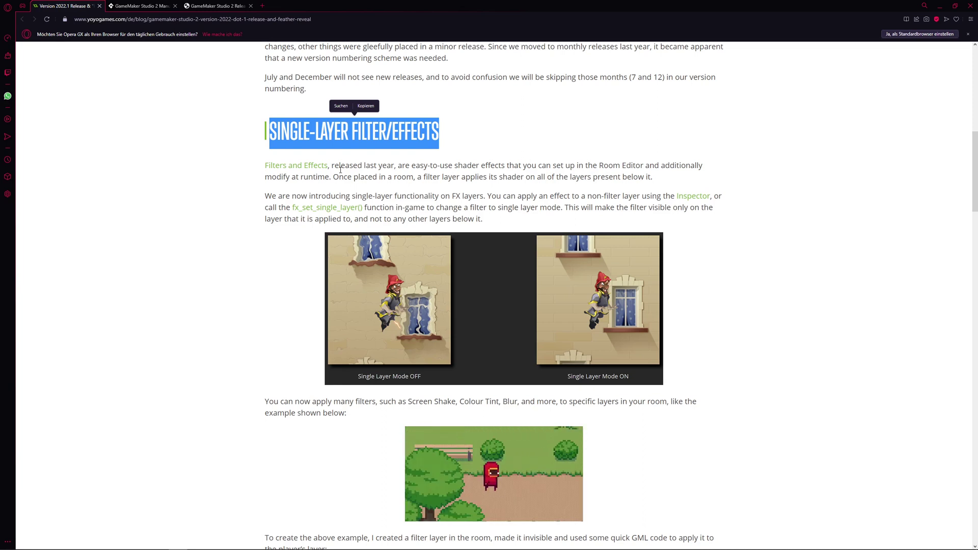
{"action": "left_click", "coordinate": [342, 219]}
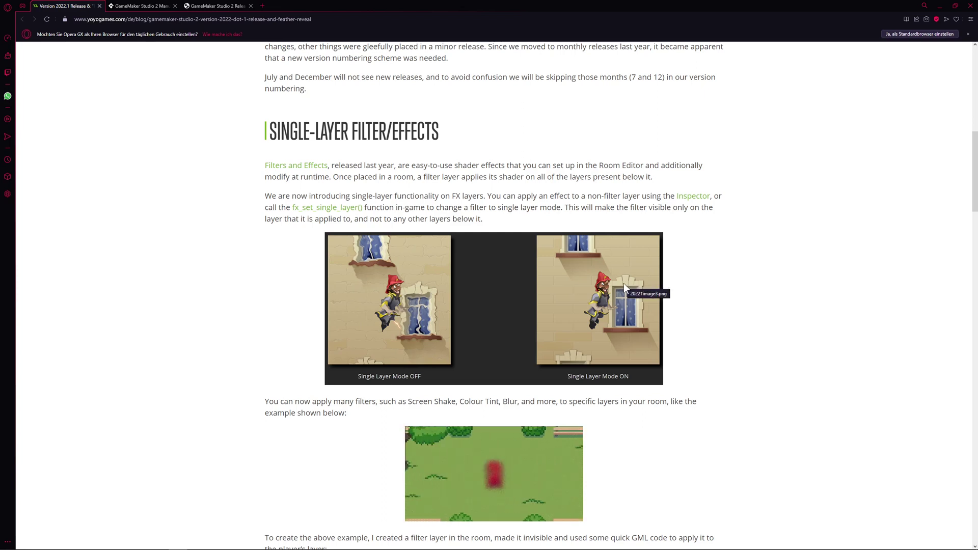
{"action": "scroll", "coordinate": [357, 332], "scroll_direction": "down", "scroll_amount": 1}
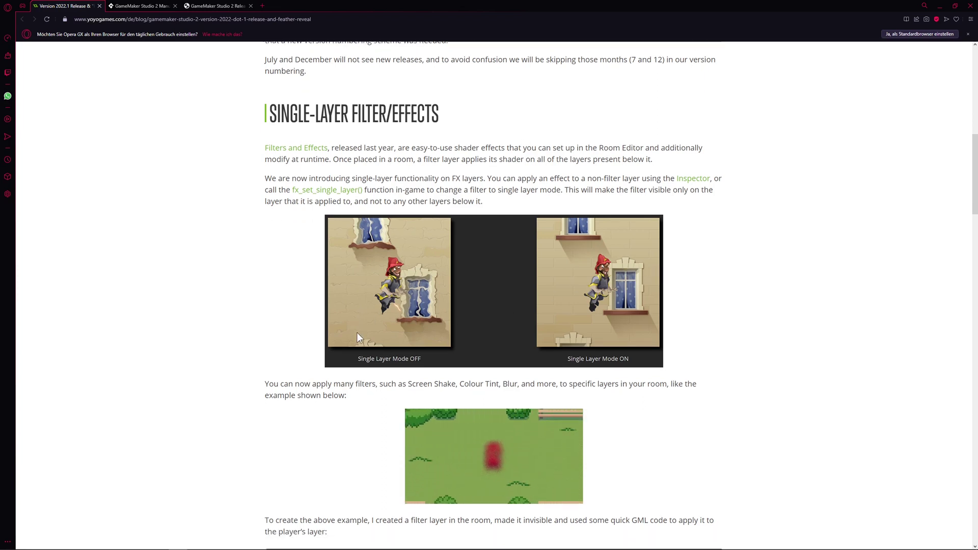
{"action": "scroll", "coordinate": [357, 333], "scroll_direction": "down", "scroll_amount": 4}
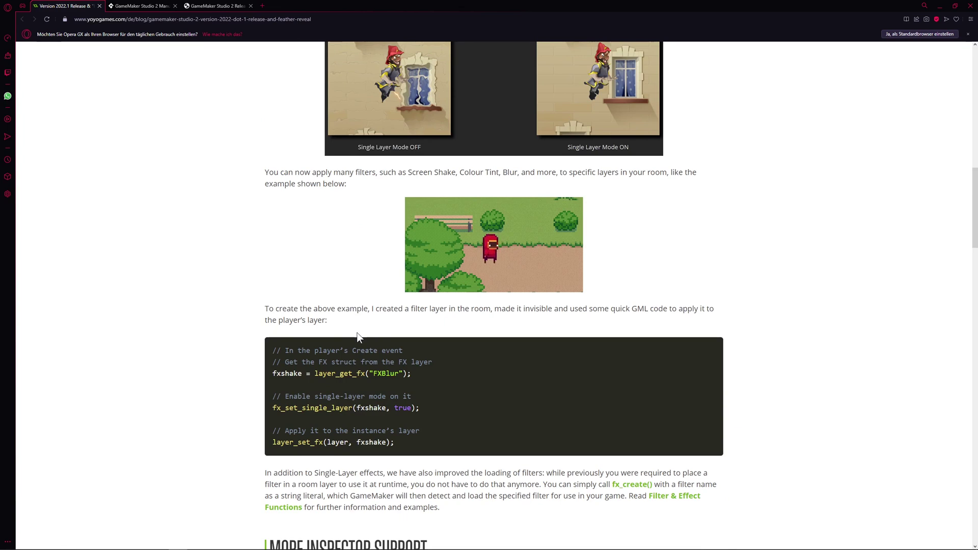